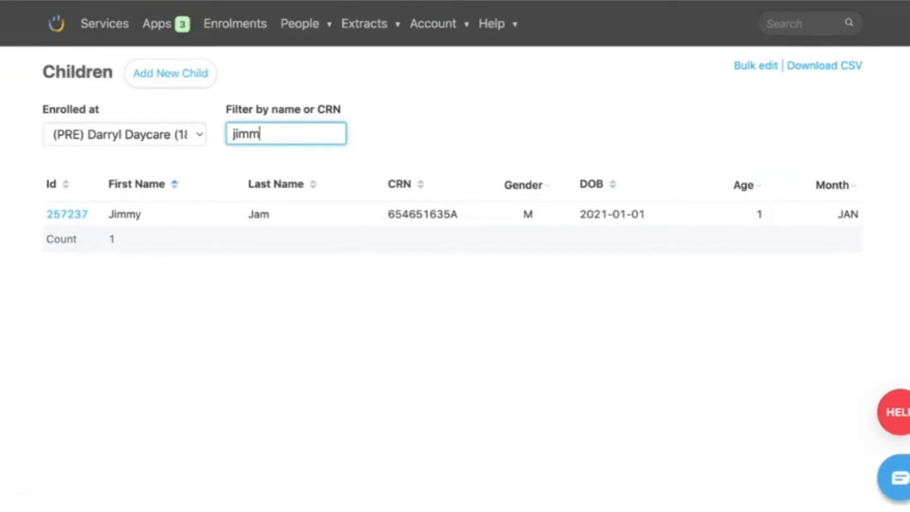
- Open the filtered child's record and start adding a new document to the child's documents
{"action": "left_click", "coordinate": [62, 215]}
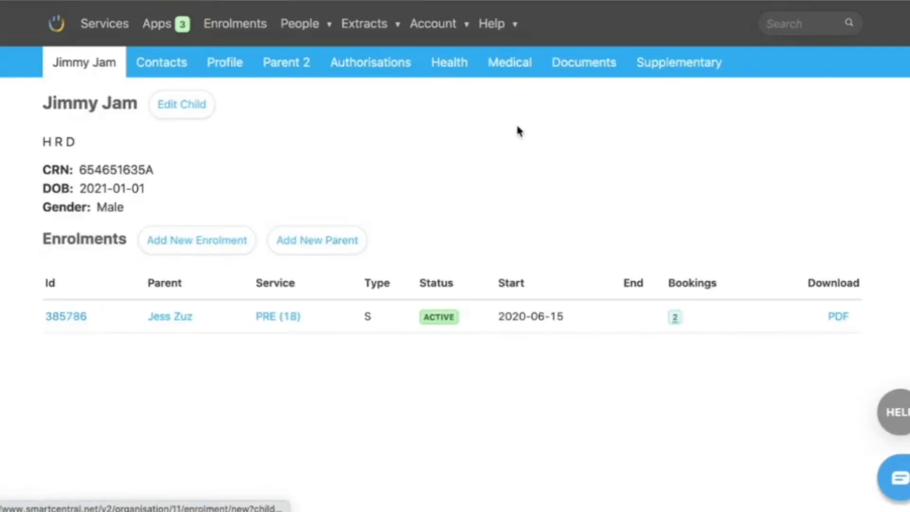
{"action": "left_click", "coordinate": [614, 67]}
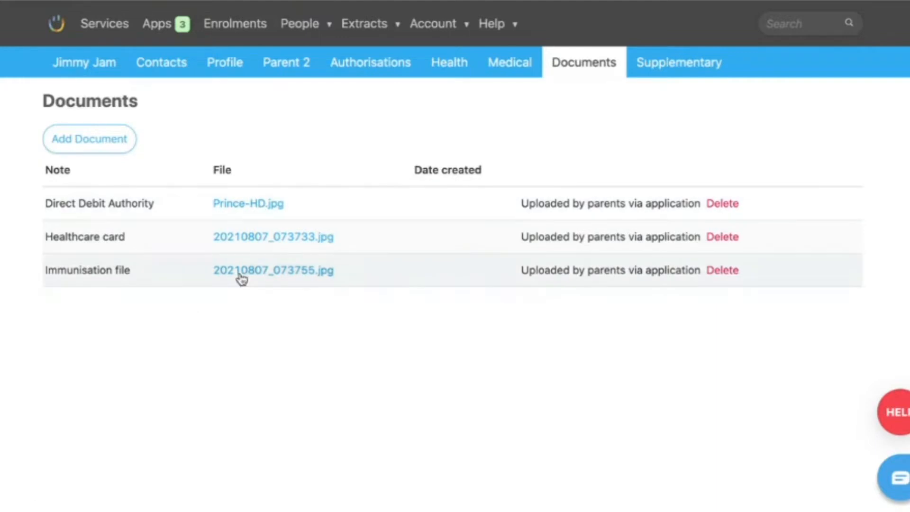
{"action": "left_click", "coordinate": [84, 141]}
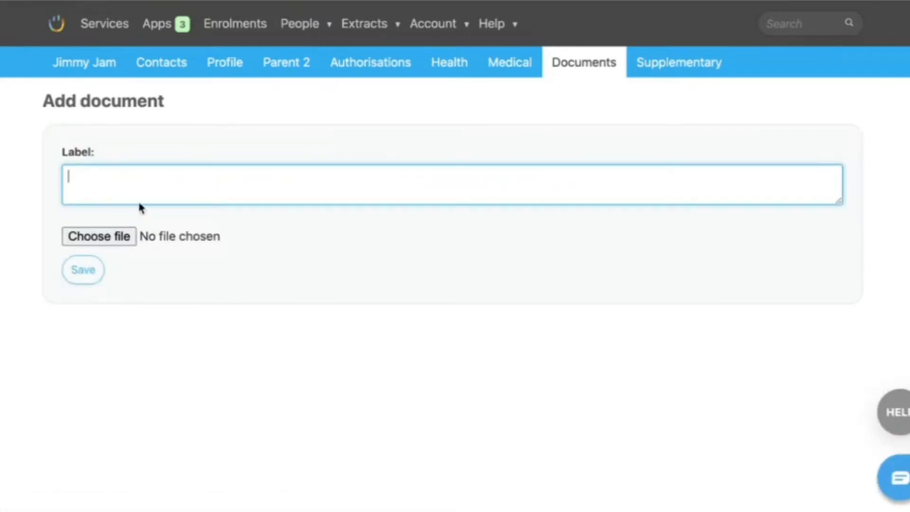
- Label the new document "Acc003 state/territory notice July4th2022"
{"action": "type", "text": "Acc003 state/"}
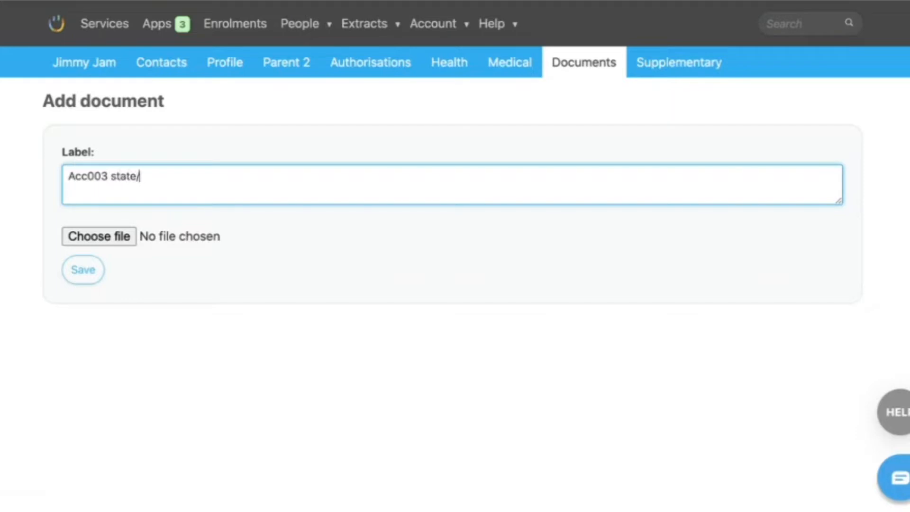
{"action": "type", "text": "territory notice"}
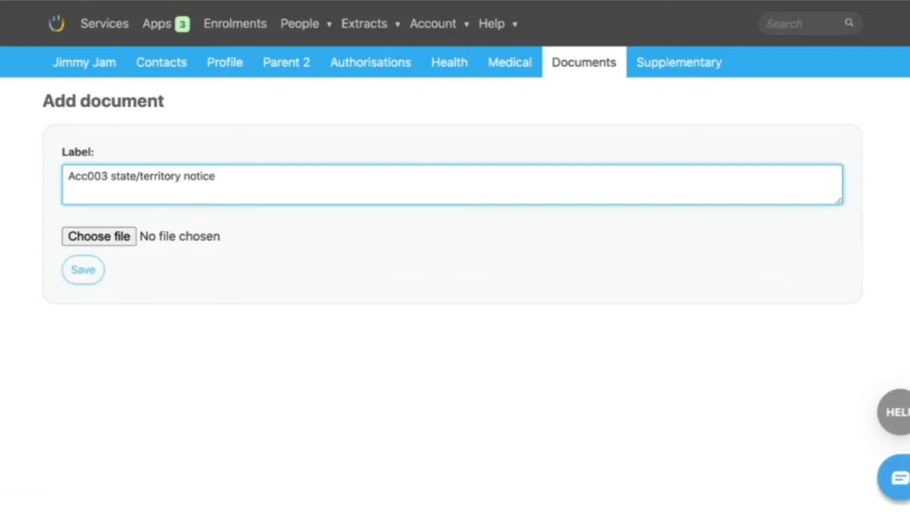
{"action": "type", "text": "July4th2022"}
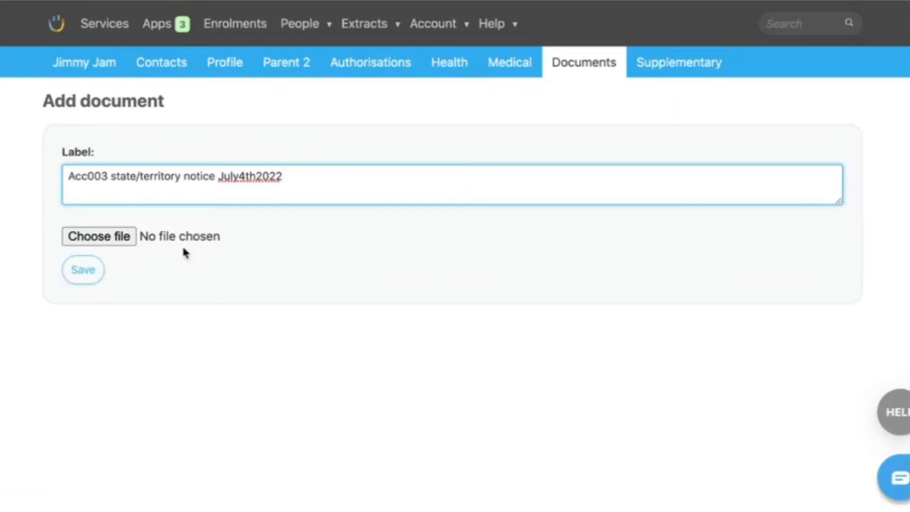
{"action": "left_click", "coordinate": [454, 295]}
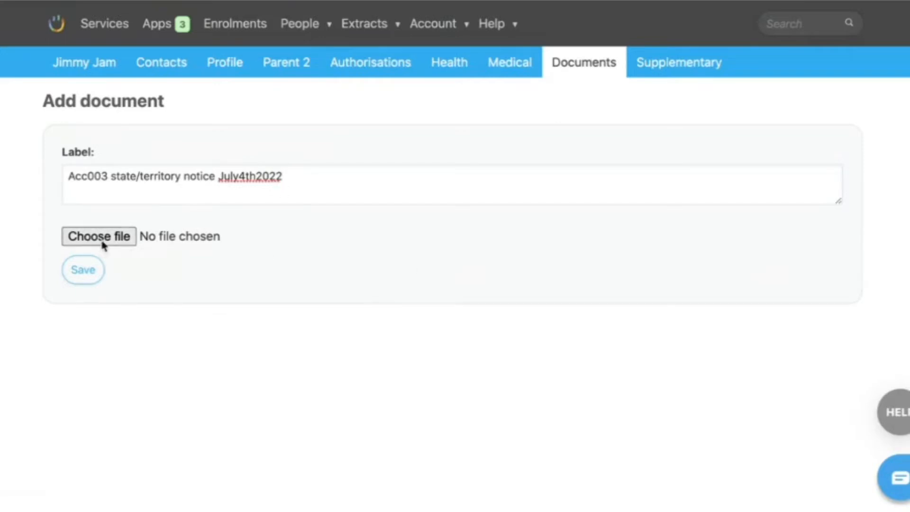
- Attach the desktop file "Screen Shot 2022-07-07 at 8.54.40 am" to the state/territory notice and save the document
{"action": "left_click", "coordinate": [80, 241]}
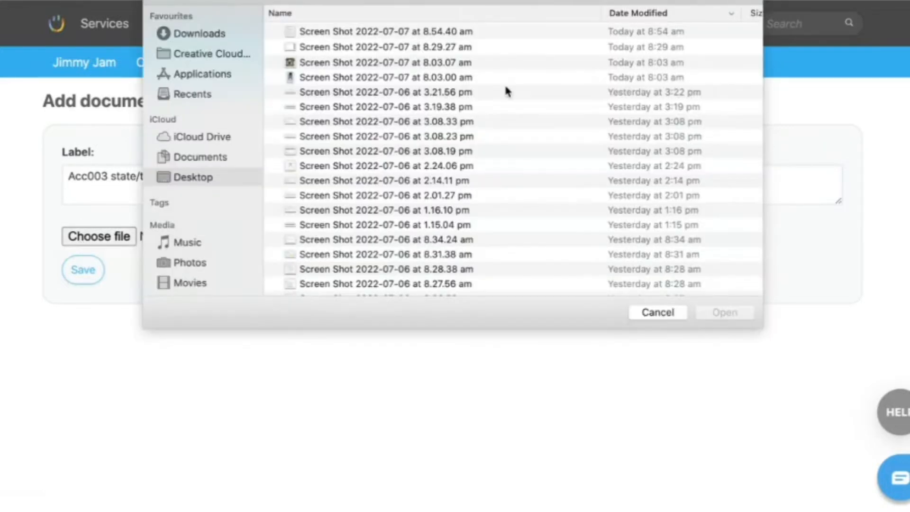
{"action": "left_click", "coordinate": [425, 32]}
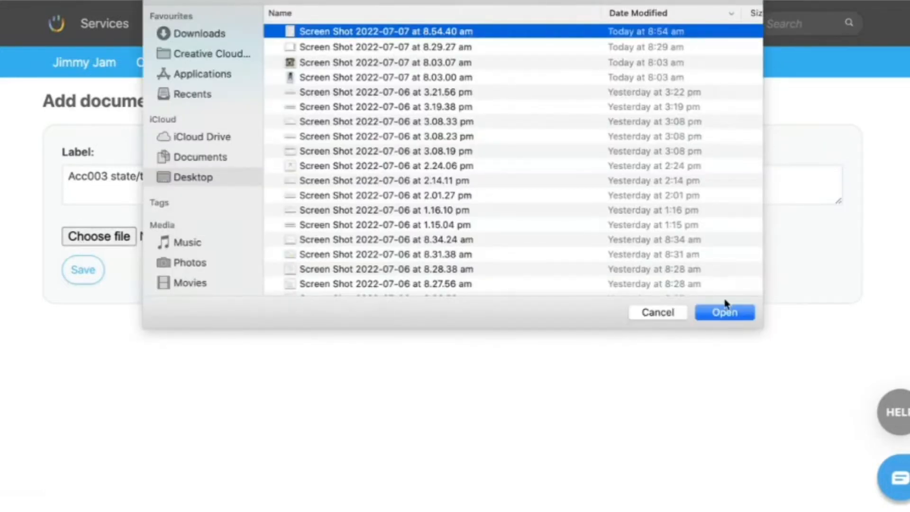
{"action": "left_click", "coordinate": [716, 314]}
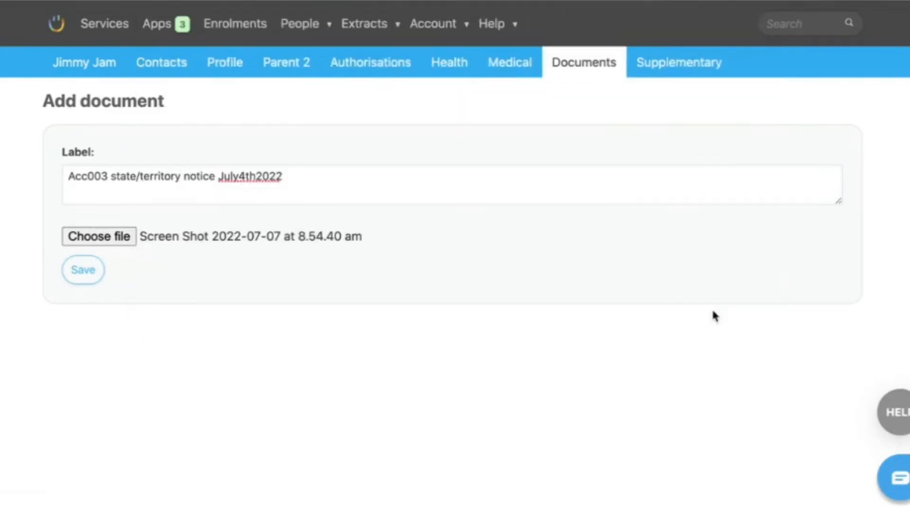
{"action": "left_click", "coordinate": [87, 272]}
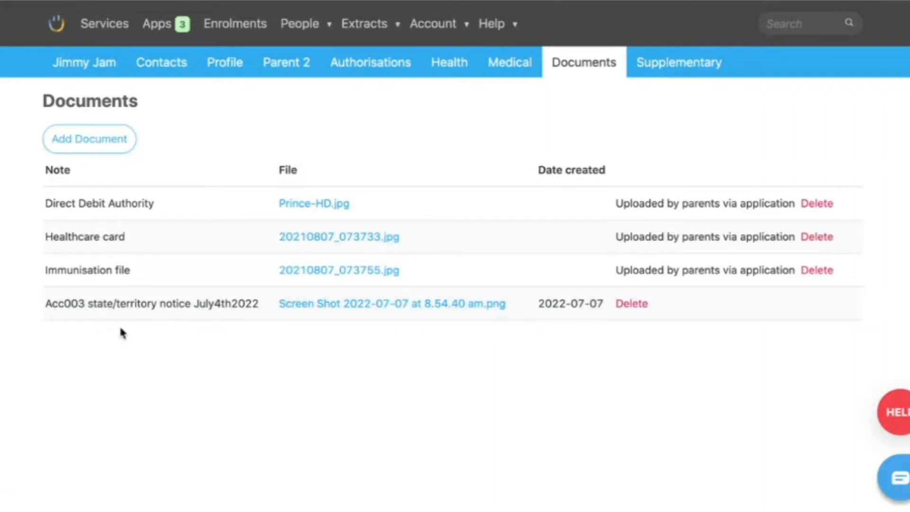
- Start another document for the child and attach "Screen Shot 2022-07-07 at 8.54.40 am" to it
{"action": "left_click", "coordinate": [98, 152]}
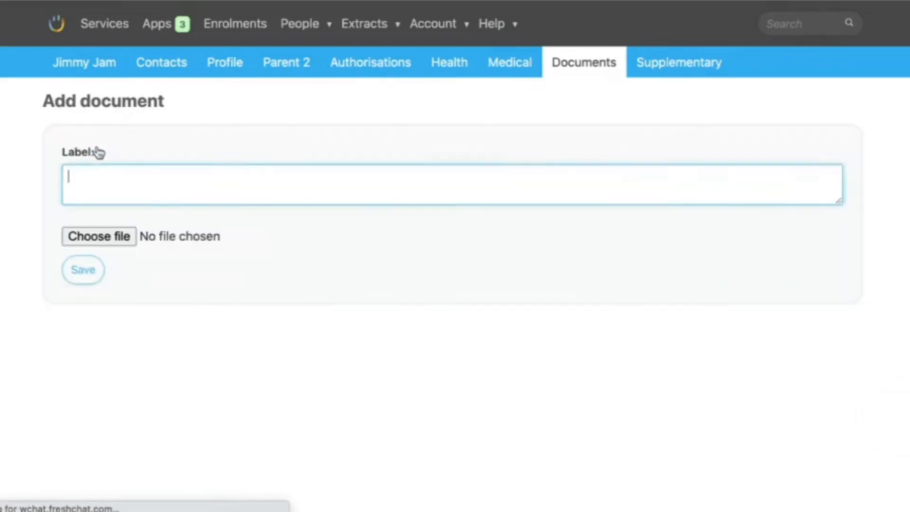
{"action": "left_click", "coordinate": [107, 243]}
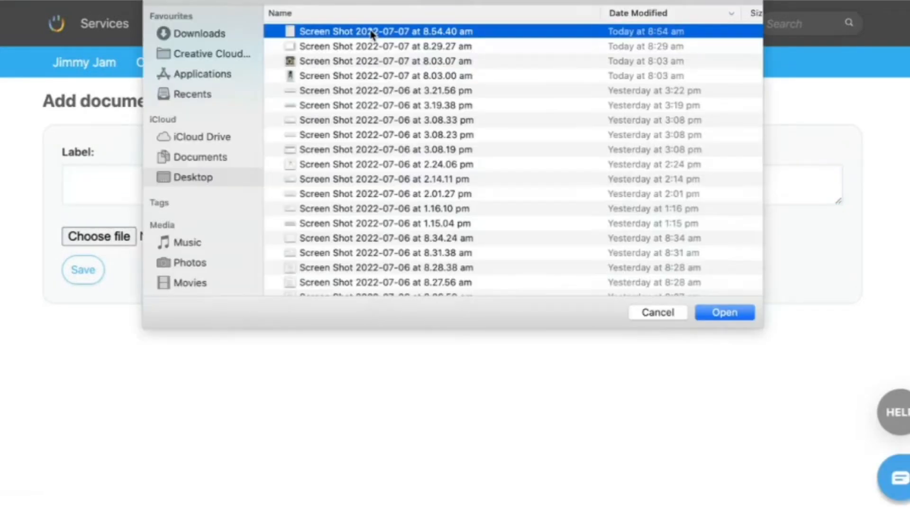
{"action": "left_click", "coordinate": [738, 314]}
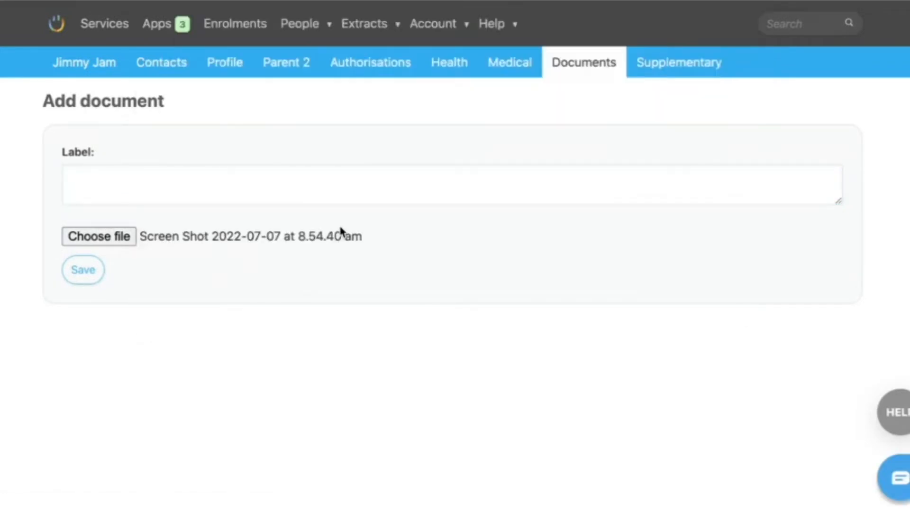
- Label the second document "supporting evidence ACC003 july2022" and save it
{"action": "left_click", "coordinate": [315, 190]}
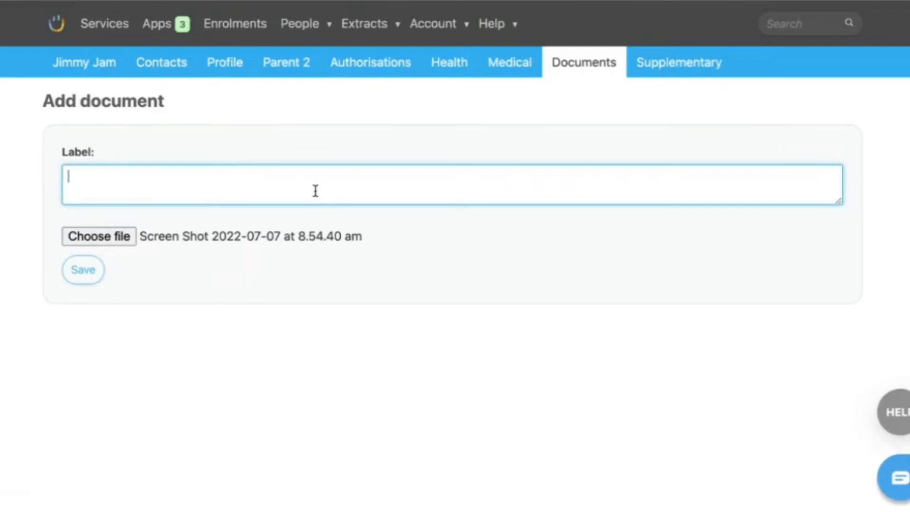
{"action": "type", "text": "supporting"}
{"action": "type", "text": " evidence AC"}
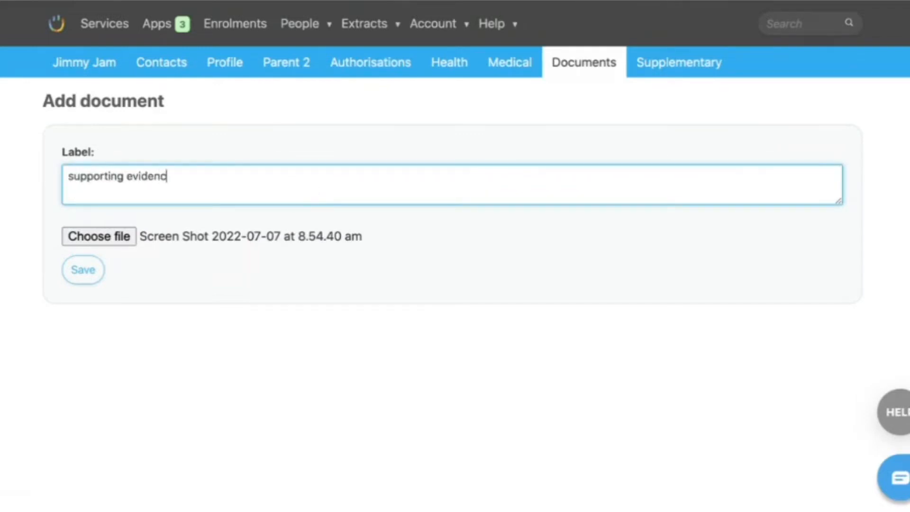
{"action": "type", "text": "C003 "}
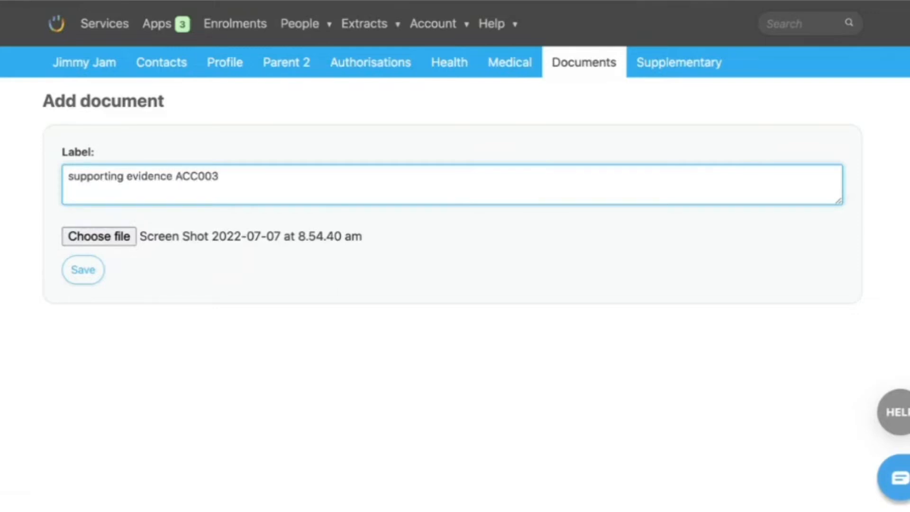
{"action": "type", "text": "july2022"}
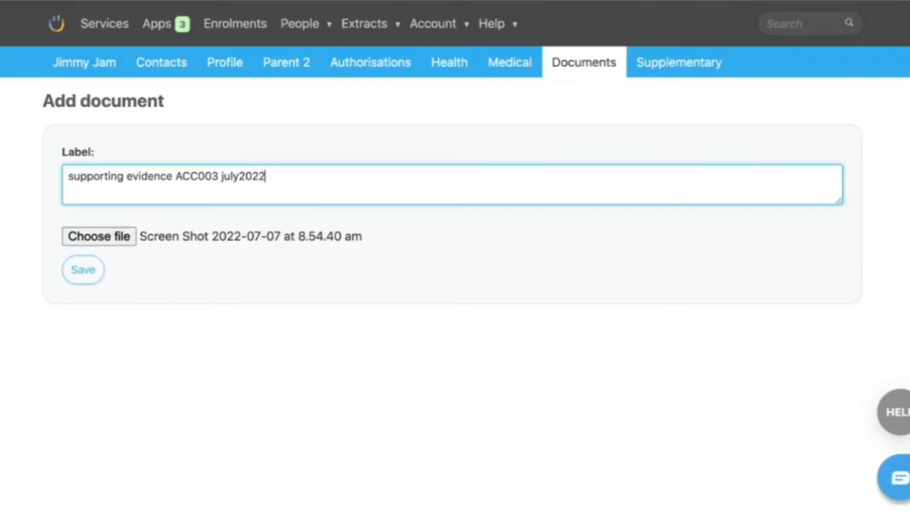
{"action": "left_click", "coordinate": [89, 270]}
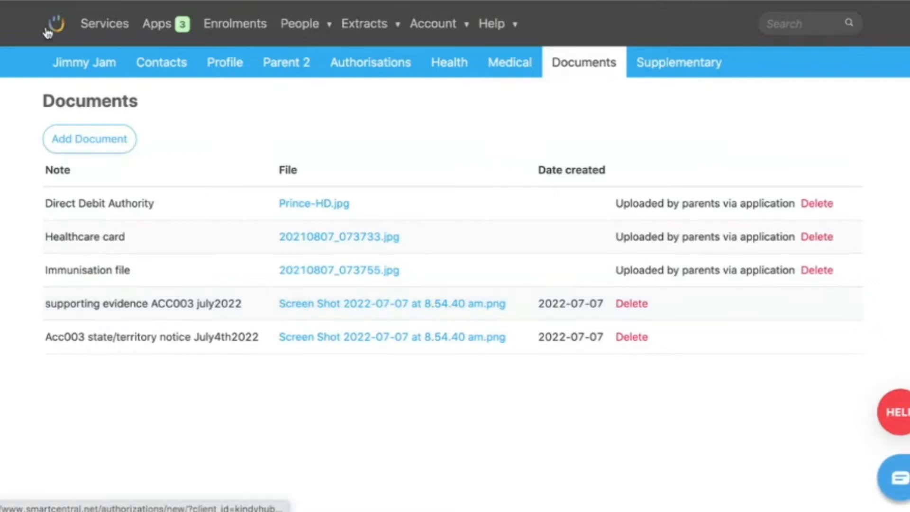
- Open the child's active enrolment and view the profile settings of the logged-in account
{"action": "left_click", "coordinate": [77, 65]}
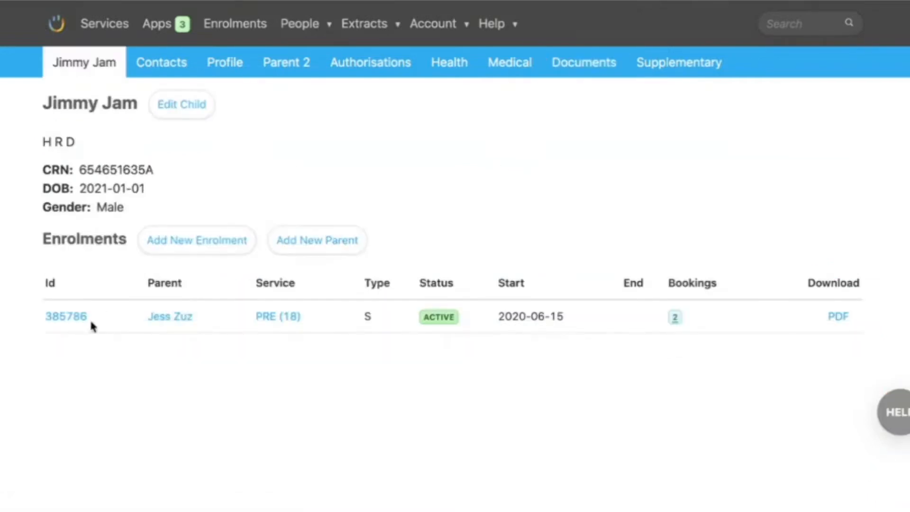
{"action": "left_click", "coordinate": [80, 322]}
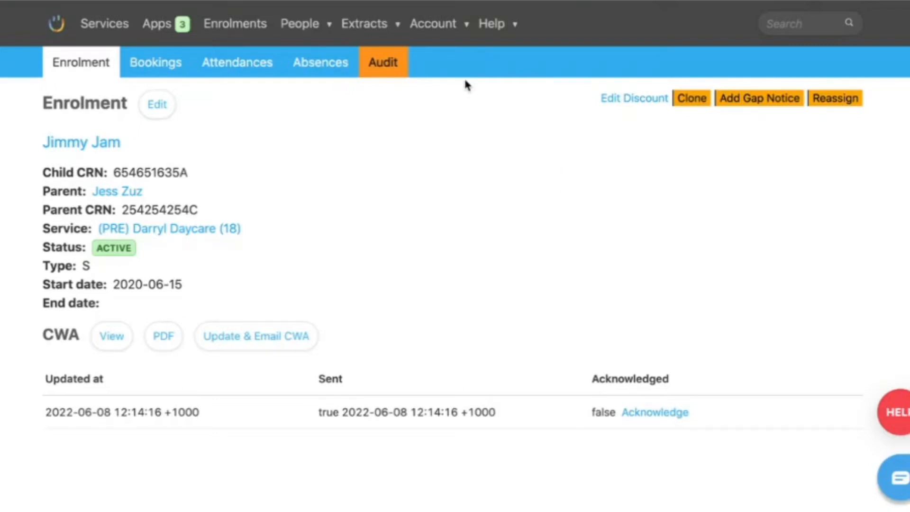
{"action": "mouse_move", "coordinate": [443, 26]}
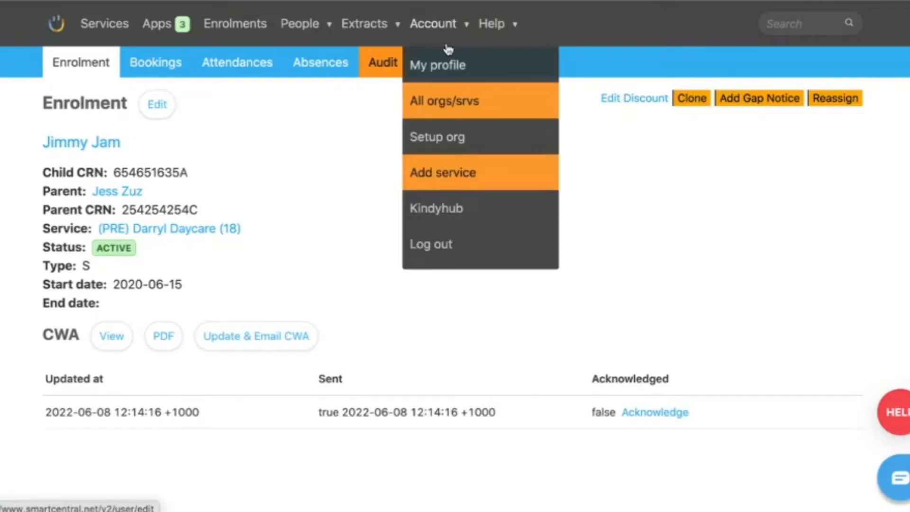
{"action": "left_click", "coordinate": [447, 72]}
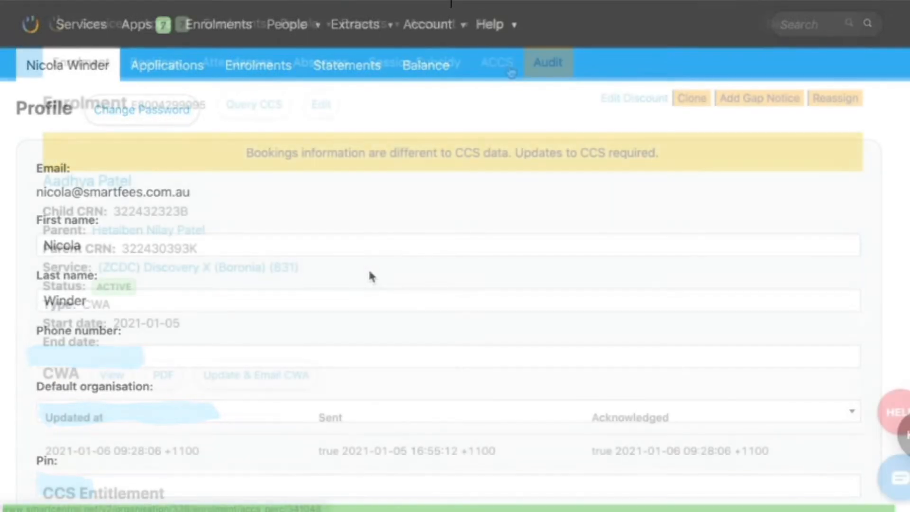
- Start a new certificate in the ACCS section of the child's enrolment
{"action": "left_click", "coordinate": [506, 66]}
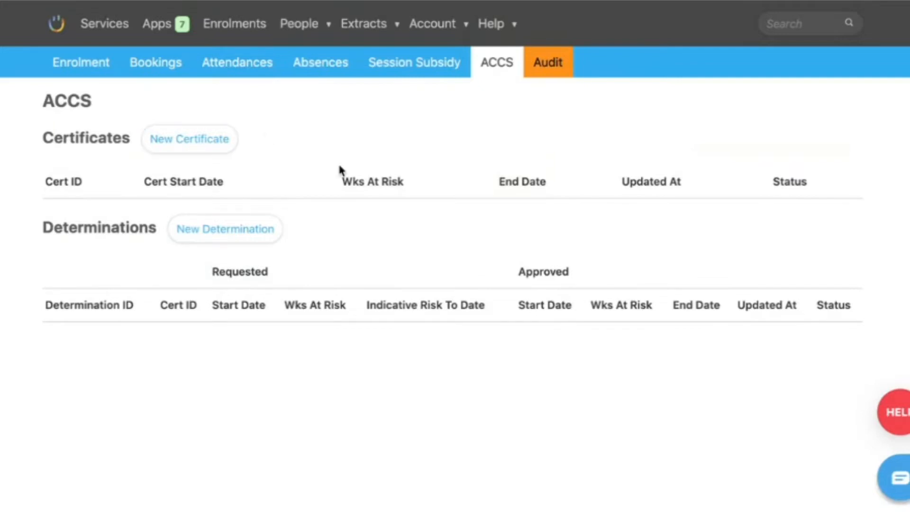
{"action": "left_click", "coordinate": [198, 150]}
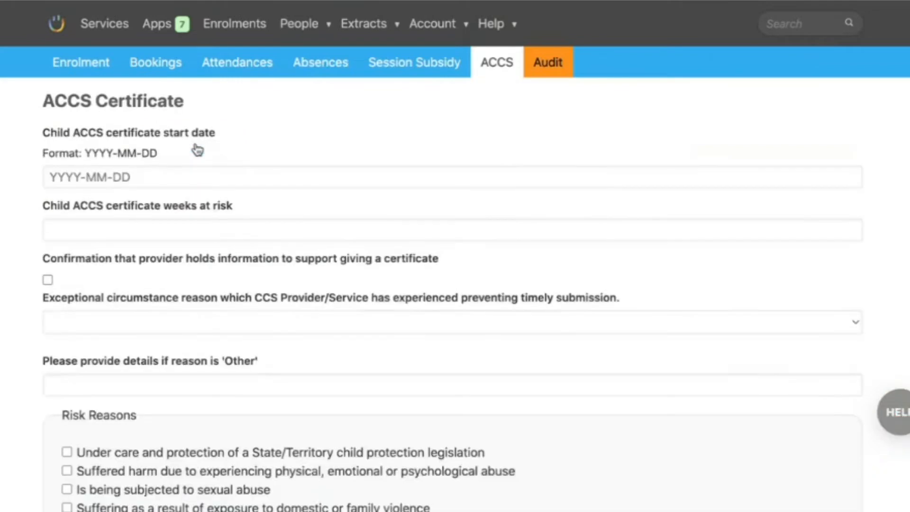
{"action": "scroll", "coordinate": [195, 148], "scroll_direction": "down", "scroll_amount": 1}
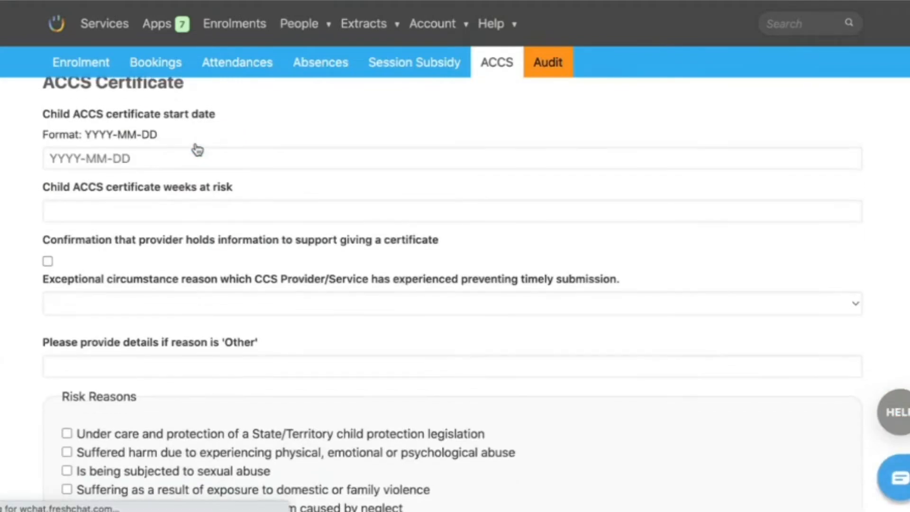
- Check the July 2022 calendar and set the child ACCS certificate start date to 2022-07-04
{"action": "left_click", "coordinate": [168, 161]}
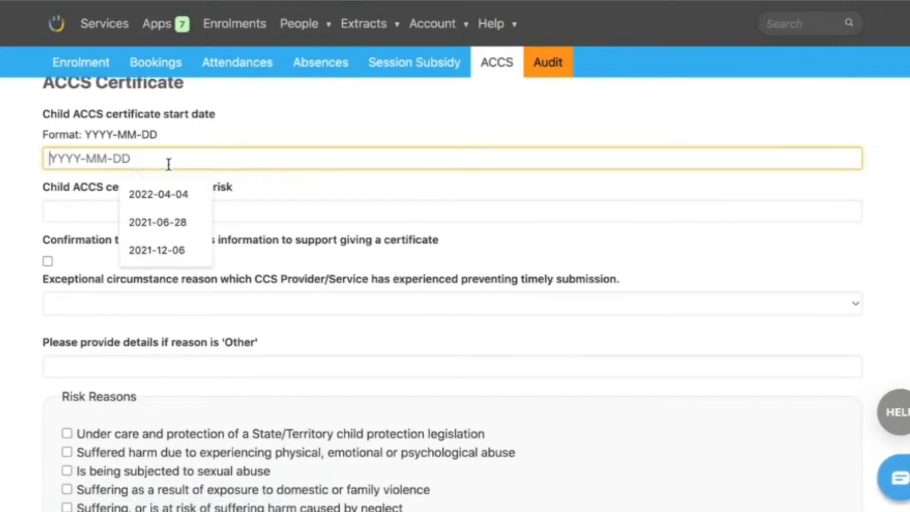
{"action": "left_click", "coordinate": [263, 123]}
{"action": "left_click", "coordinate": [1, 90]}
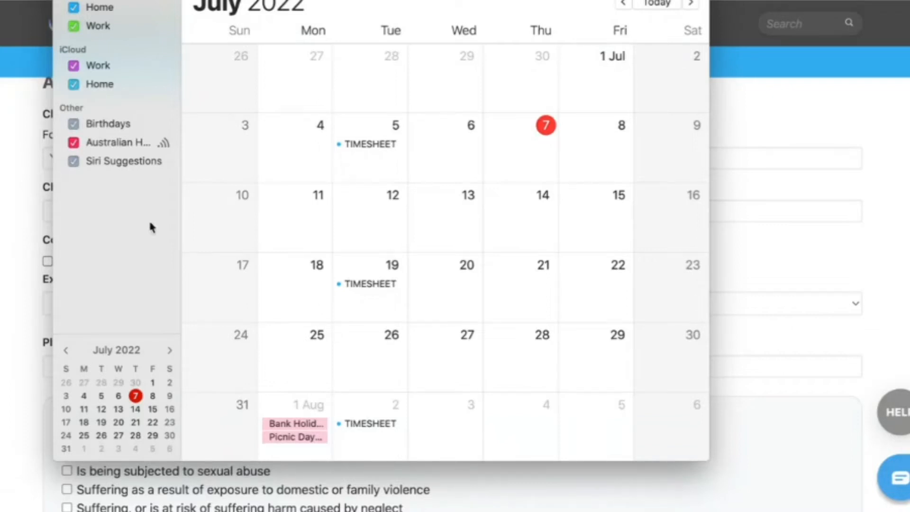
{"action": "left_click", "coordinate": [10, 297]}
{"action": "left_click", "coordinate": [147, 163]}
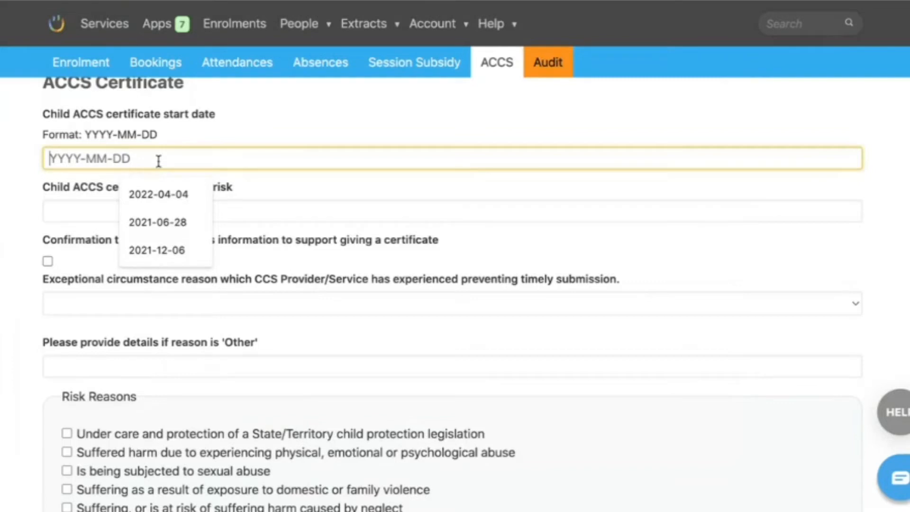
{"action": "type", "text": "2022-0"}
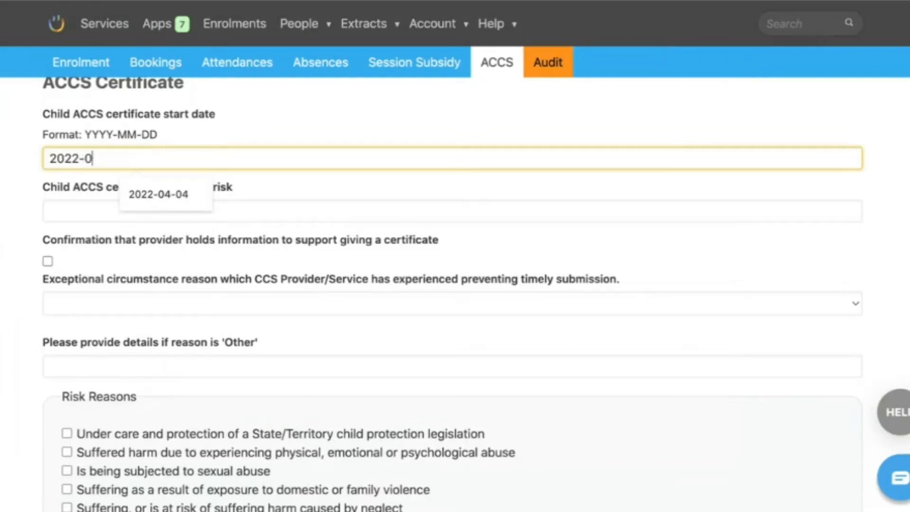
{"action": "type", "text": "7-04"}
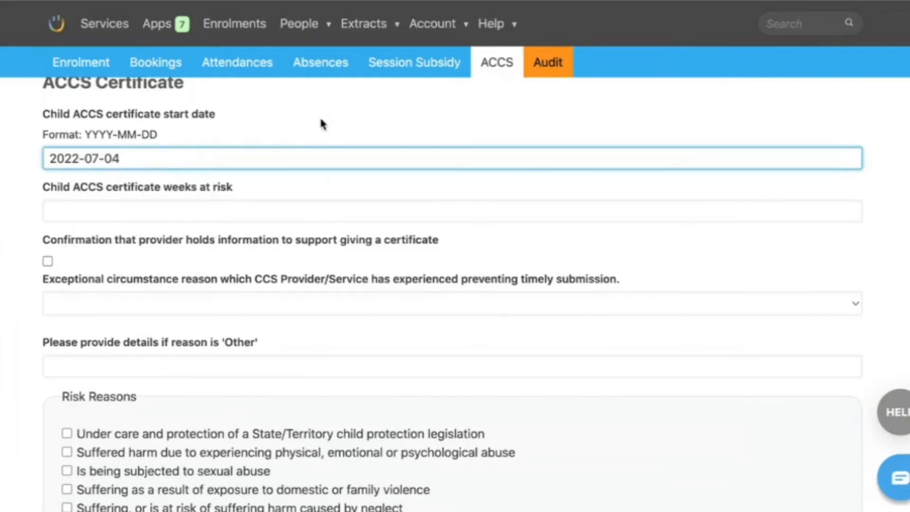
{"action": "left_click", "coordinate": [321, 120]}
- Set the certificate's weeks at risk to 6 and confirm that the provider holds supporting information
{"action": "left_click", "coordinate": [190, 215]}
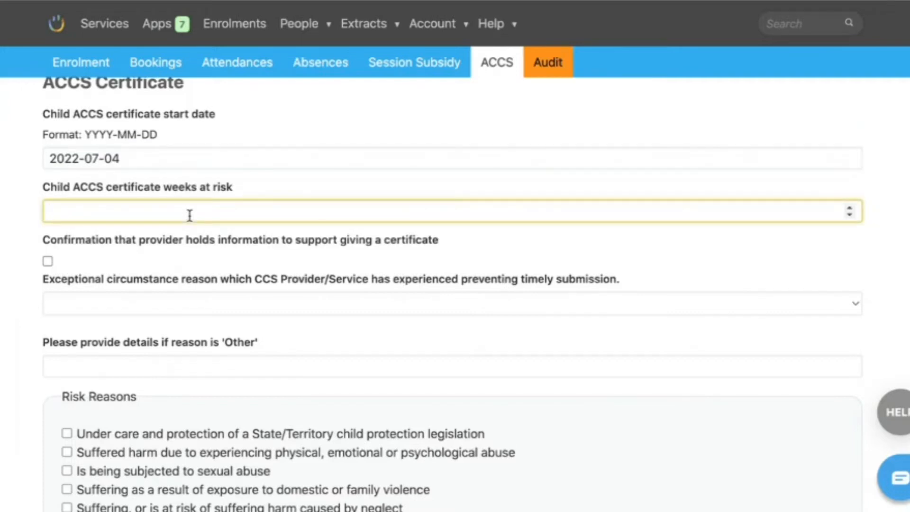
{"action": "type", "text": "6"}
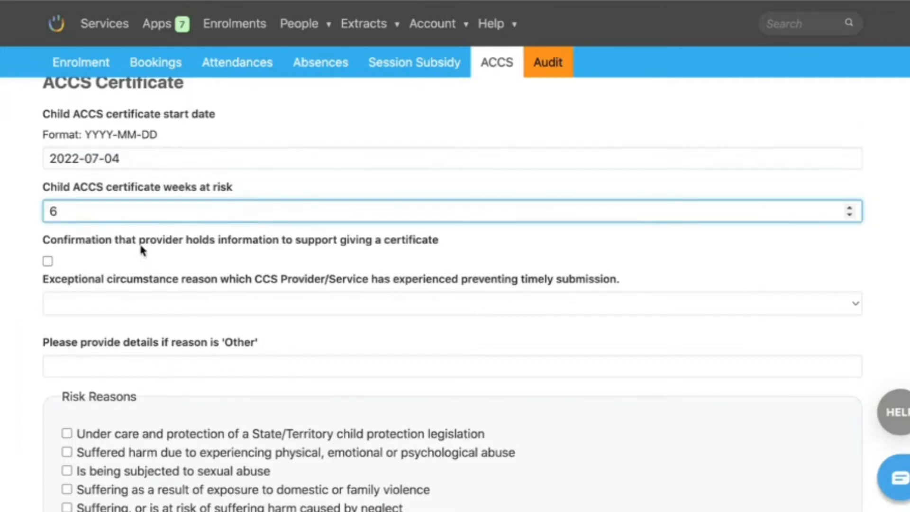
{"action": "scroll", "coordinate": [140, 248], "scroll_direction": "down", "scroll_amount": 1}
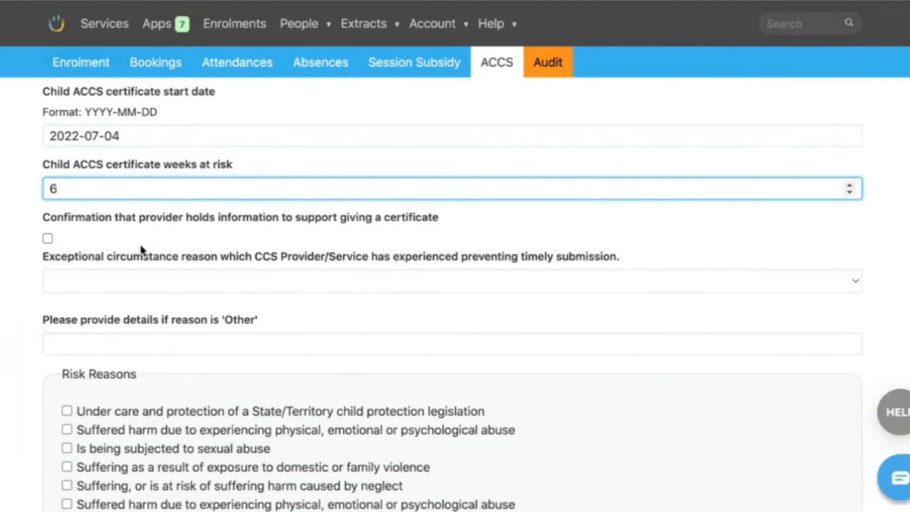
{"action": "left_click", "coordinate": [48, 239]}
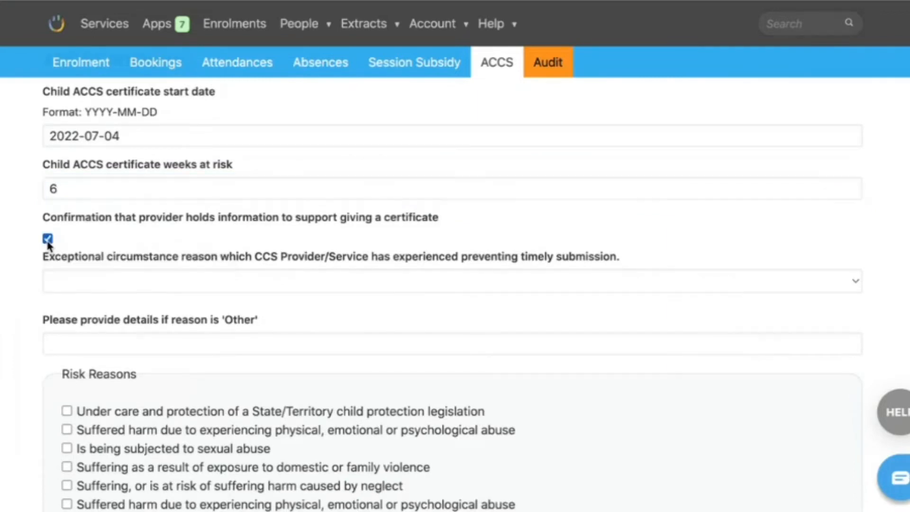
- Select "Under care and protection of a State/Territory child protection legislation" as the certificate's risk reason
{"action": "left_click", "coordinate": [51, 340]}
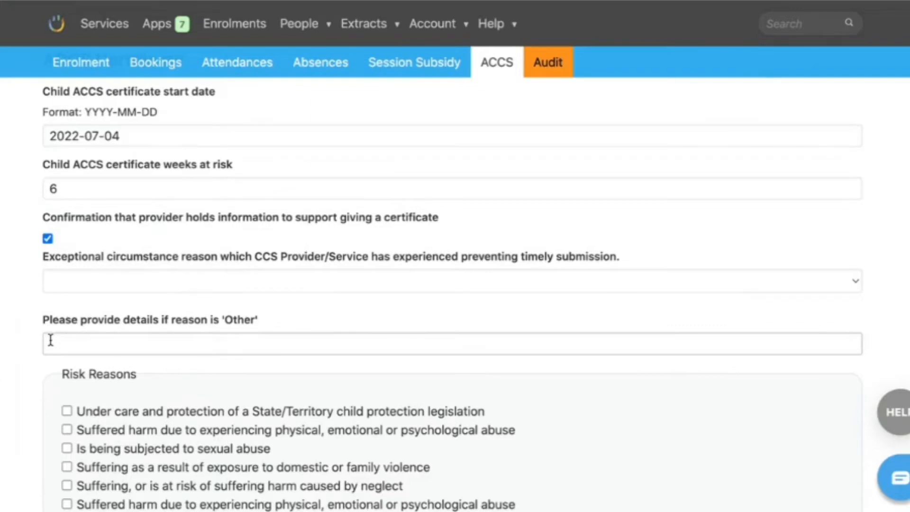
{"action": "scroll", "coordinate": [51, 340], "scroll_direction": "down", "scroll_amount": 3}
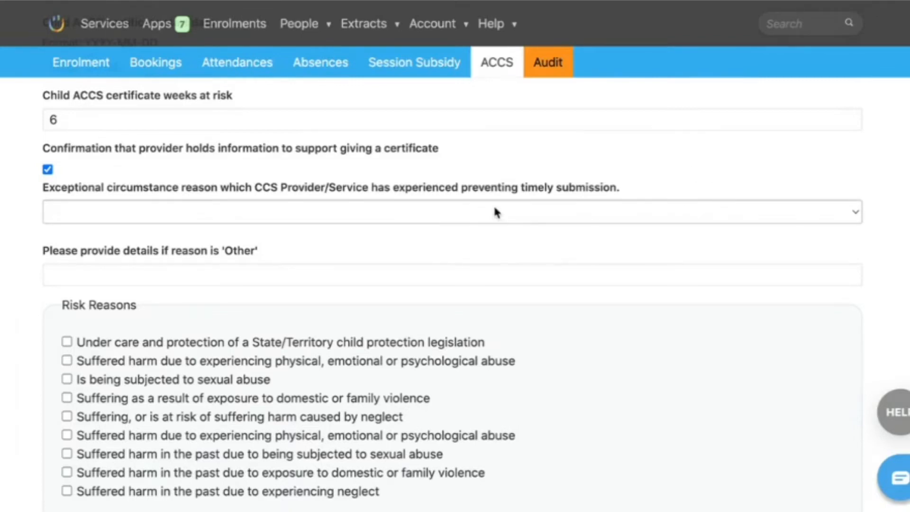
{"action": "scroll", "coordinate": [671, 177], "scroll_direction": "down", "scroll_amount": 1}
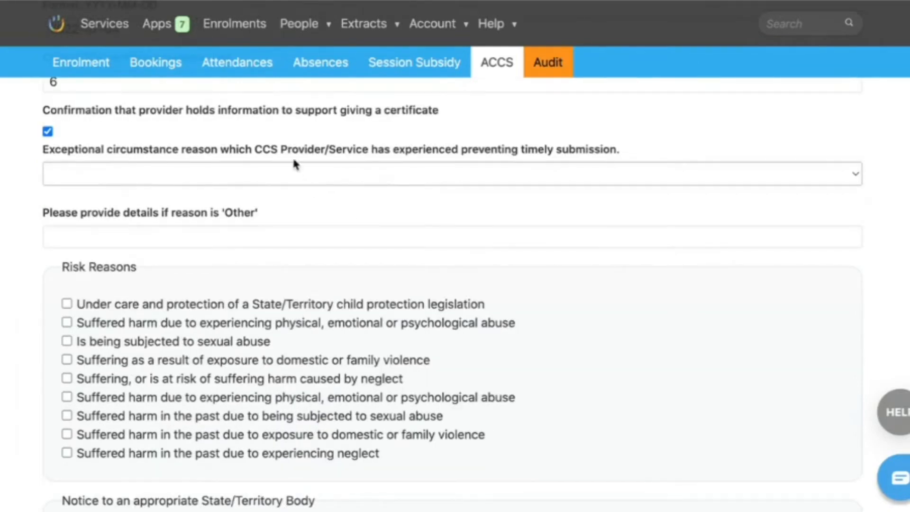
{"action": "scroll", "coordinate": [212, 172], "scroll_direction": "up", "scroll_amount": 4}
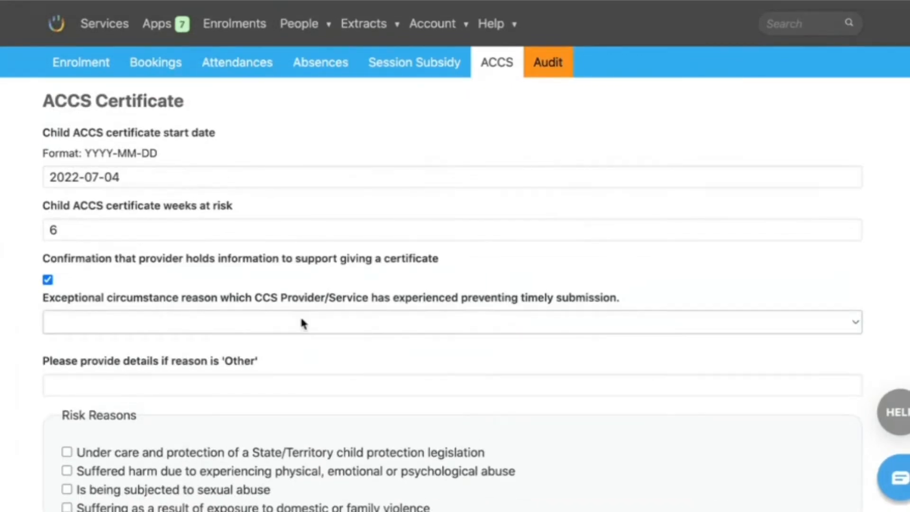
{"action": "scroll", "coordinate": [335, 330], "scroll_direction": "down", "scroll_amount": 3}
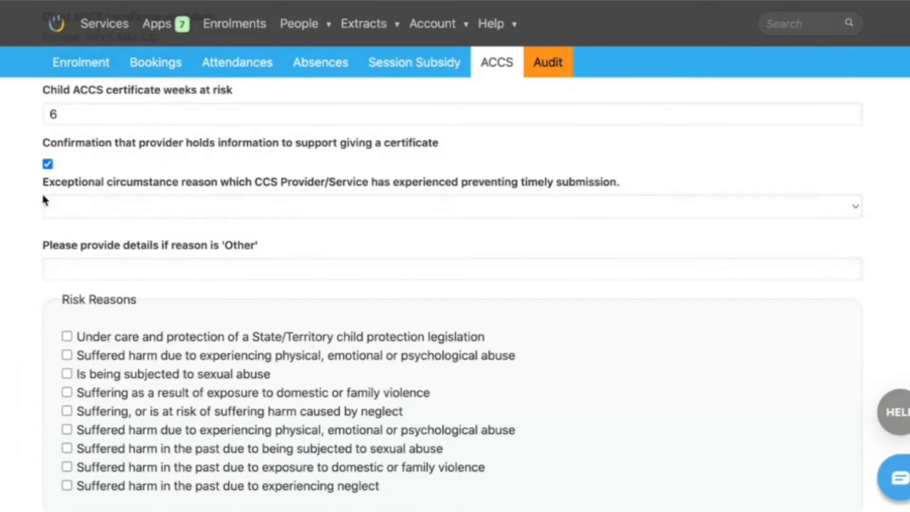
{"action": "scroll", "coordinate": [15, 279], "scroll_direction": "down", "scroll_amount": 4}
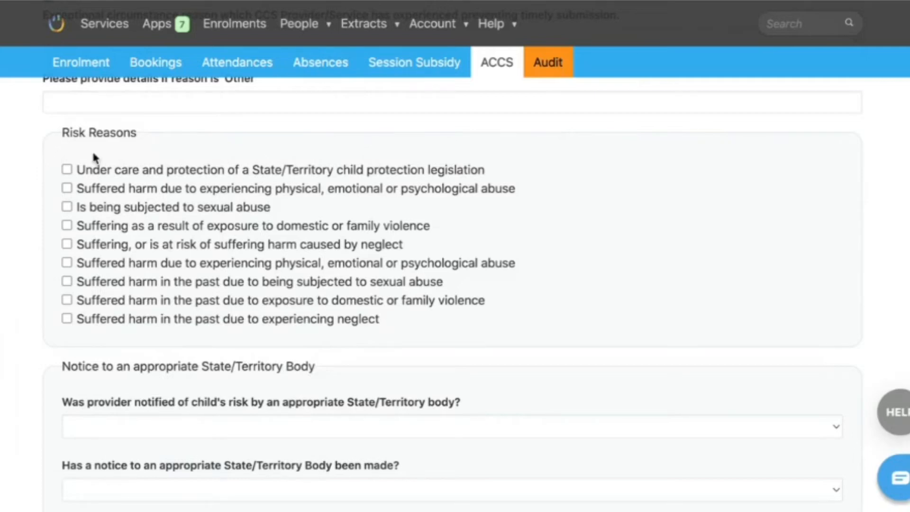
{"action": "scroll", "coordinate": [643, 281], "scroll_direction": "down", "scroll_amount": 1}
{"action": "scroll", "coordinate": [643, 280], "scroll_direction": "up", "scroll_amount": 1}
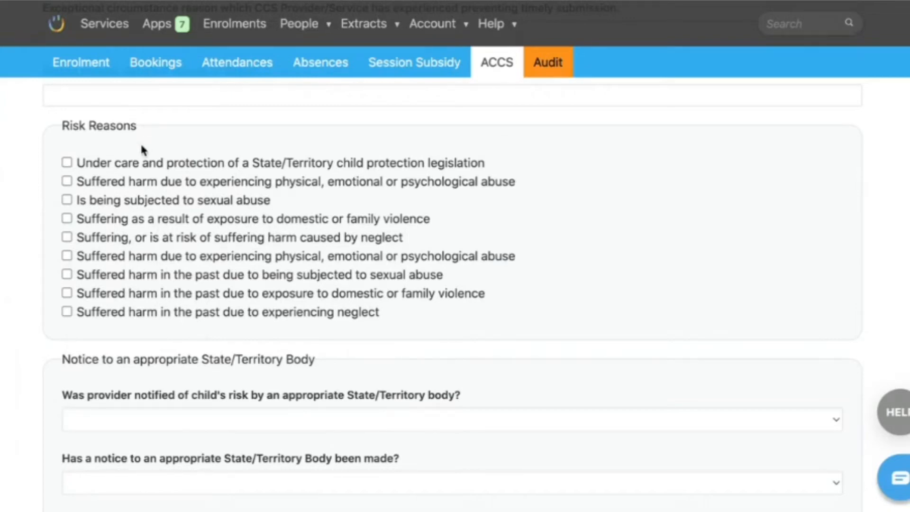
{"action": "left_click", "coordinate": [67, 163]}
- Answer Yes to the provider being notified of the child's risk and No to a notice having been made to a State/Territory body
{"action": "scroll", "coordinate": [672, 189], "scroll_direction": "down", "scroll_amount": 5}
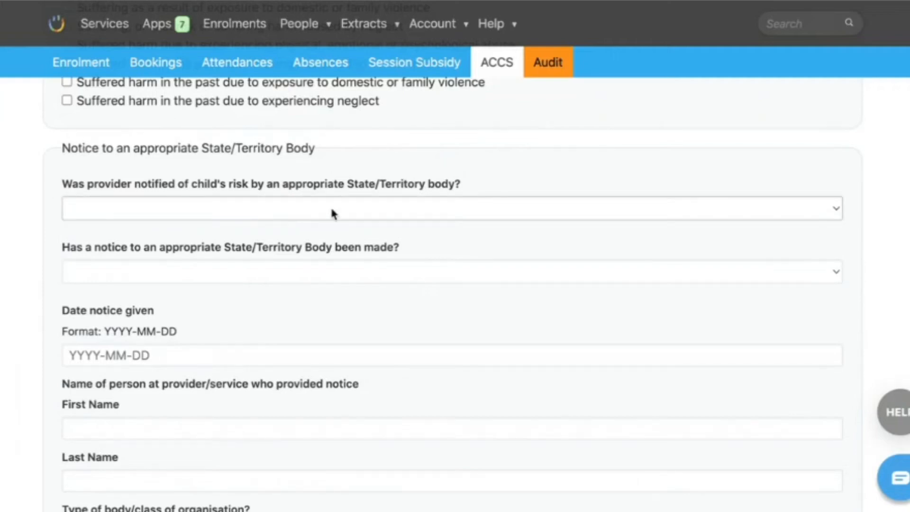
{"action": "left_click", "coordinate": [424, 207]}
{"action": "left_click", "coordinate": [390, 220]}
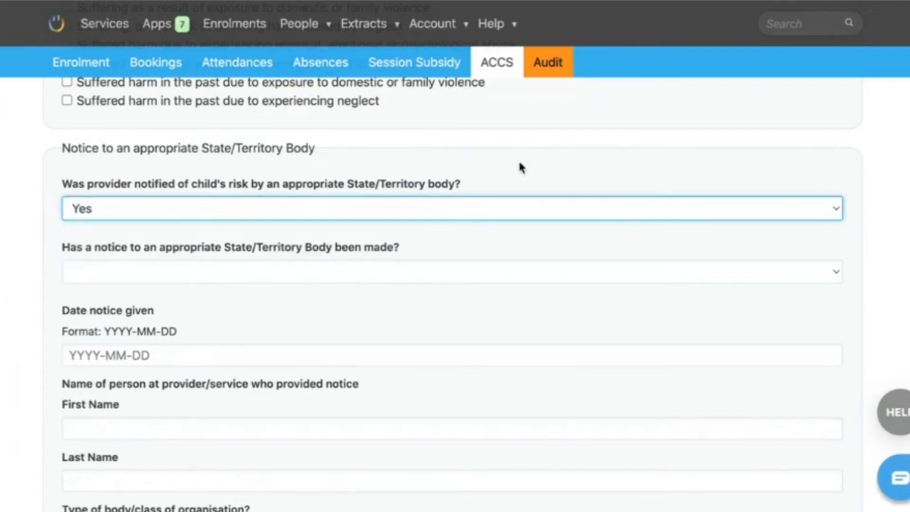
{"action": "left_click", "coordinate": [532, 158]}
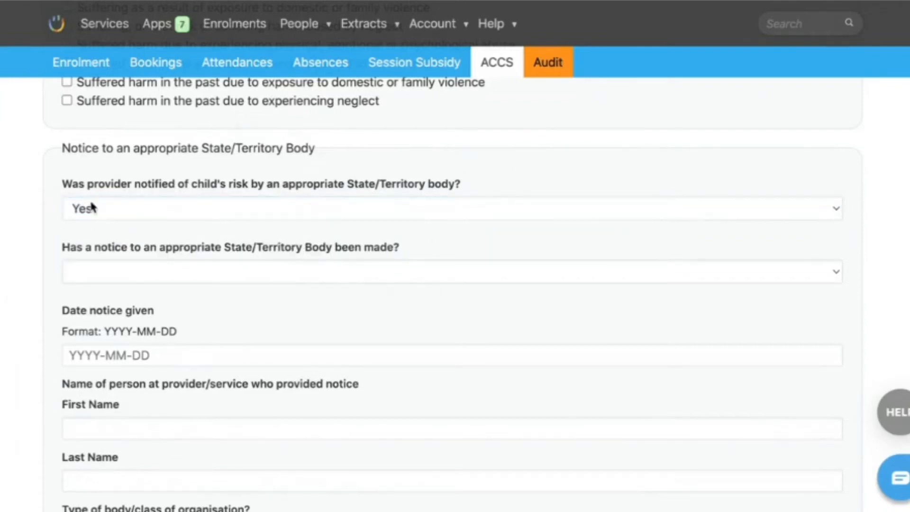
{"action": "left_click", "coordinate": [90, 279]}
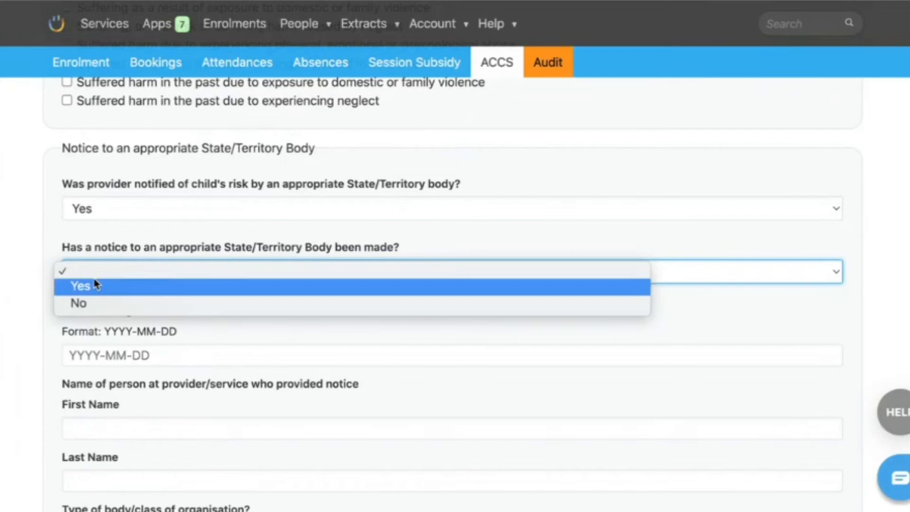
{"action": "left_click", "coordinate": [88, 304]}
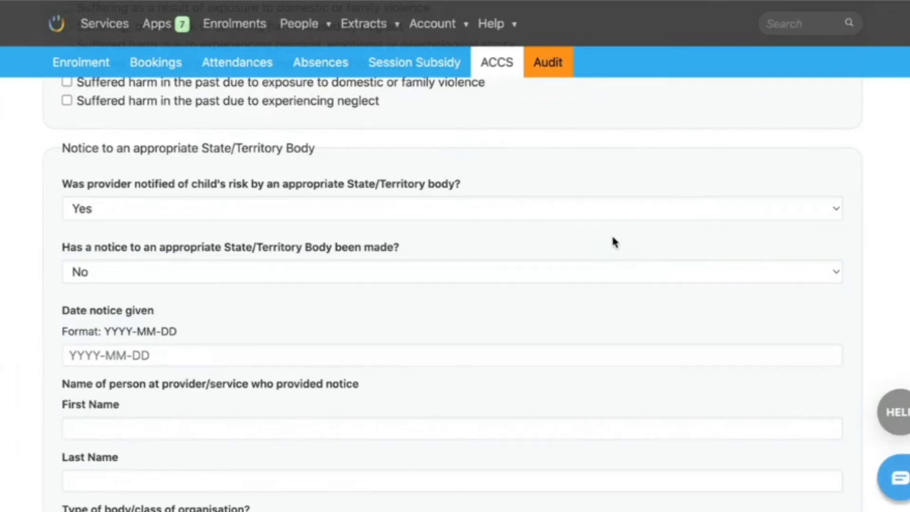
- Record that a notice to a State/Territory body has been made, and answer No to the provider being notified of the child's risk
{"action": "left_click", "coordinate": [478, 266]}
{"action": "left_click", "coordinate": [472, 258]}
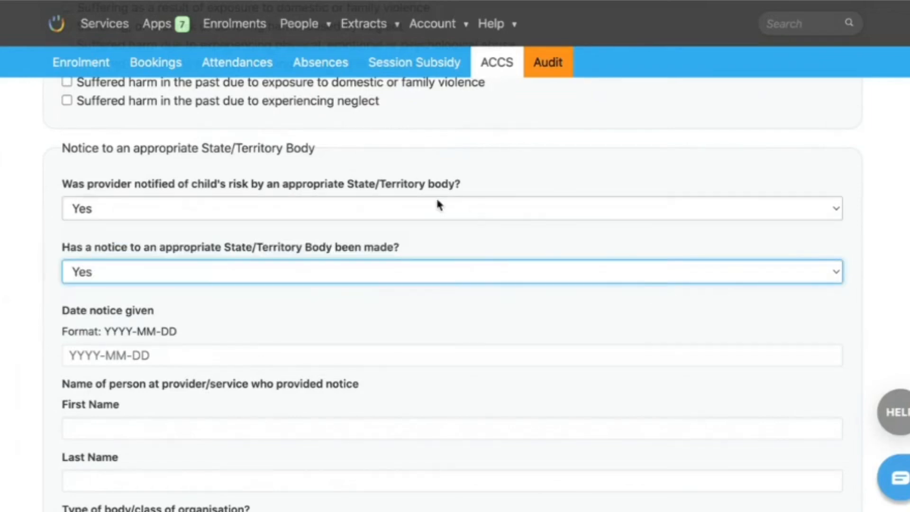
{"action": "left_click", "coordinate": [436, 201]}
{"action": "left_click", "coordinate": [414, 225]}
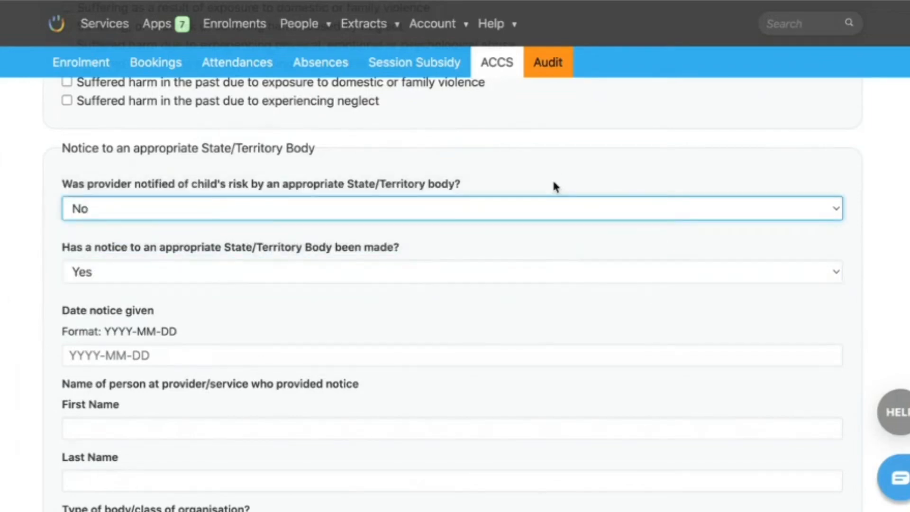
- Switch to the Calendar app and check the June and July 2022 dates for the date the notice was given
{"action": "scroll", "coordinate": [445, 284], "scroll_direction": "down", "scroll_amount": 1}
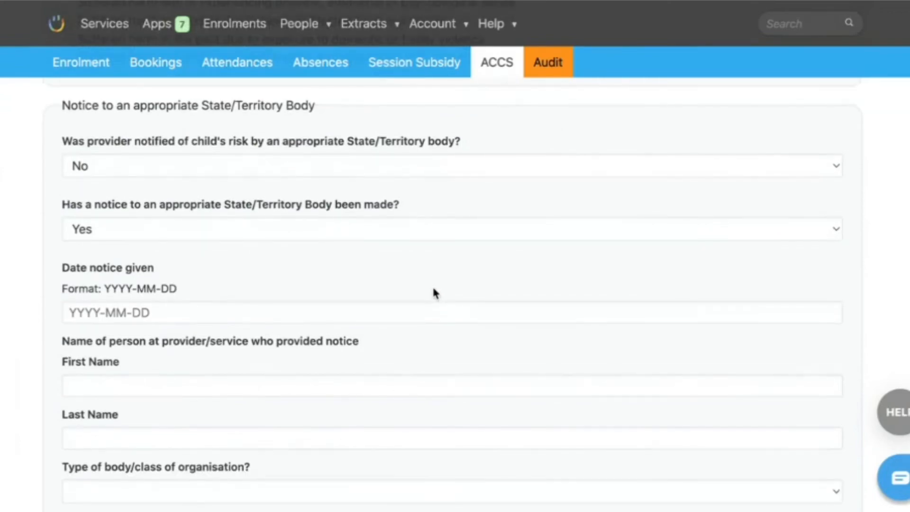
{"action": "left_click", "coordinate": [152, 310]}
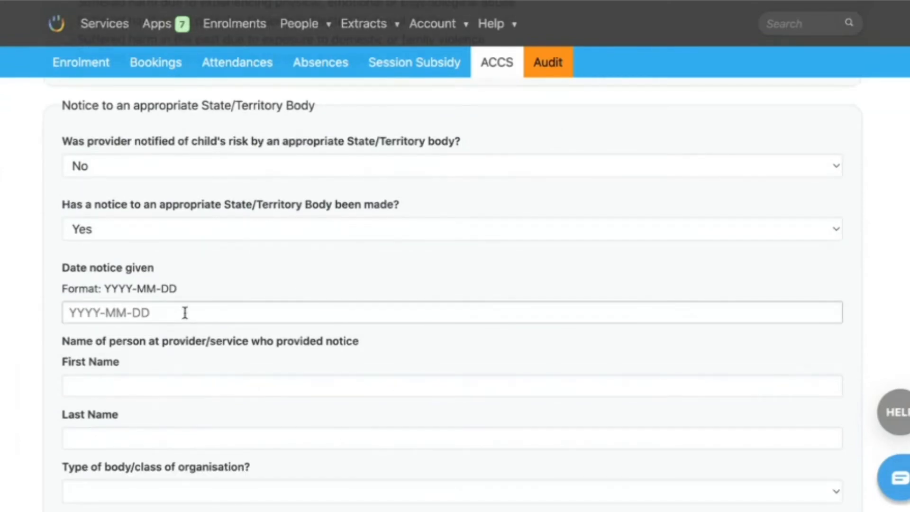
{"action": "left_click", "coordinate": [91, 311]}
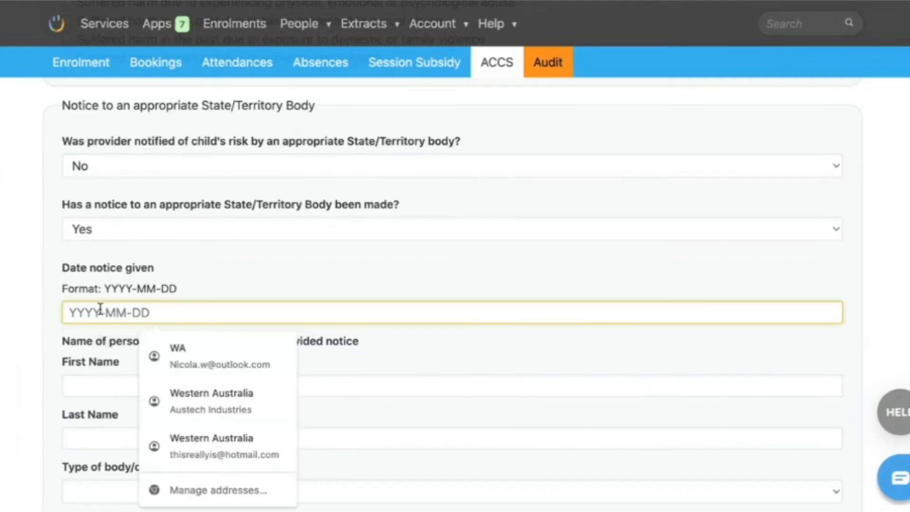
{"action": "left_click", "coordinate": [614, 357]}
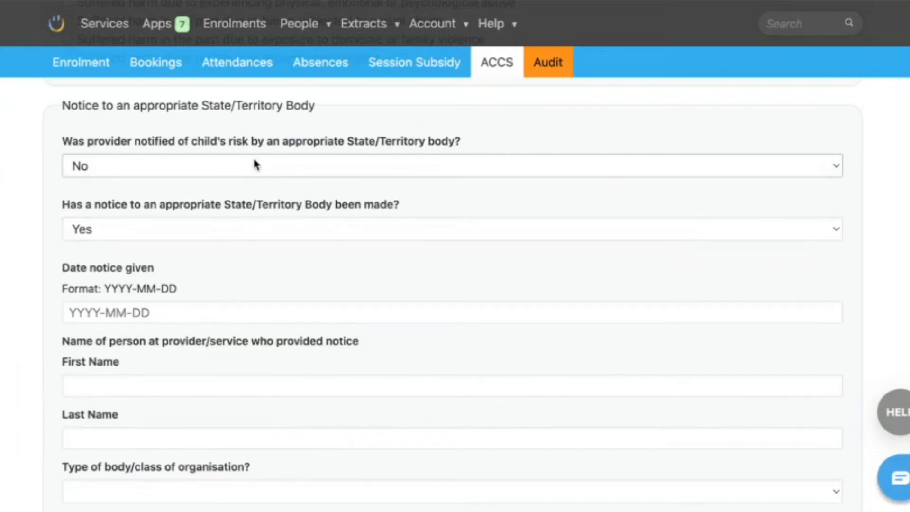
{"action": "scroll", "coordinate": [252, 161], "scroll_direction": "down", "scroll_amount": 1}
{"action": "left_click", "coordinate": [187, 278]}
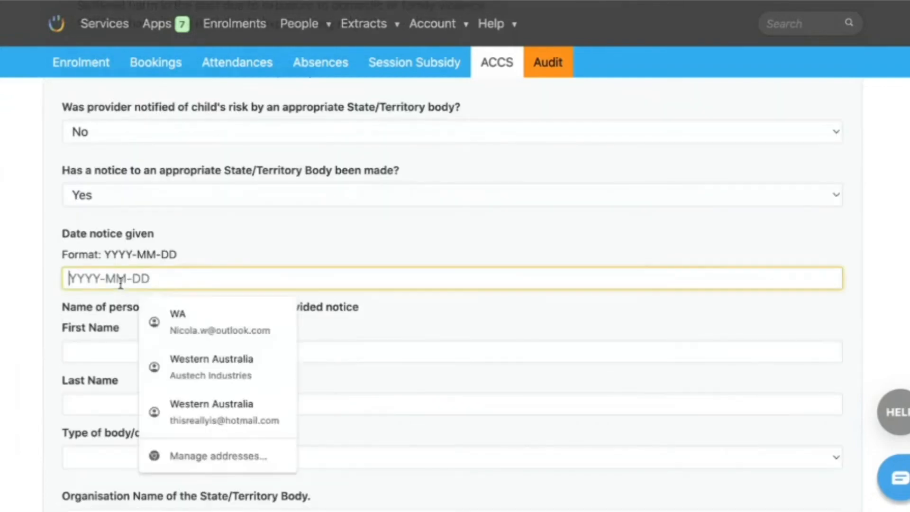
{"action": "key", "text": "super+Tab"}
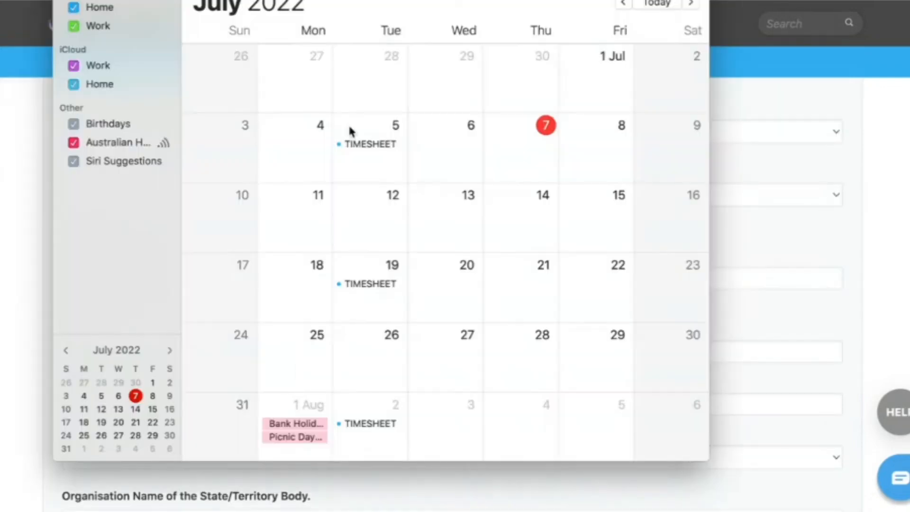
{"action": "scroll", "coordinate": [356, 143], "scroll_direction": "up", "scroll_amount": 5}
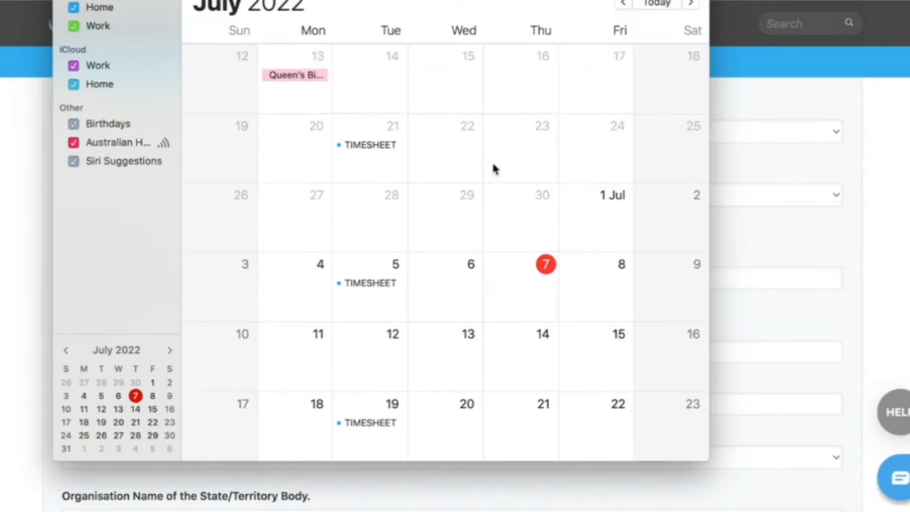
{"action": "scroll", "coordinate": [491, 169], "scroll_direction": "up", "scroll_amount": 3}
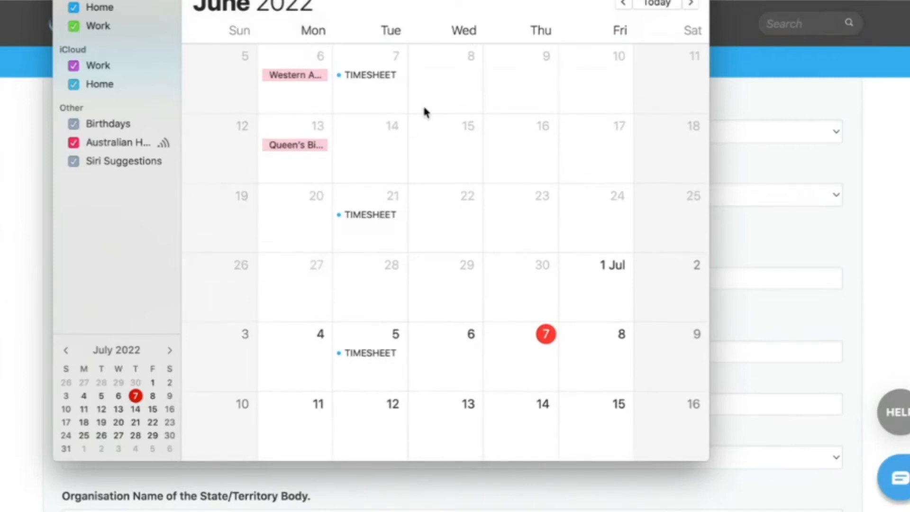
{"action": "scroll", "coordinate": [425, 112], "scroll_direction": "up", "scroll_amount": 3}
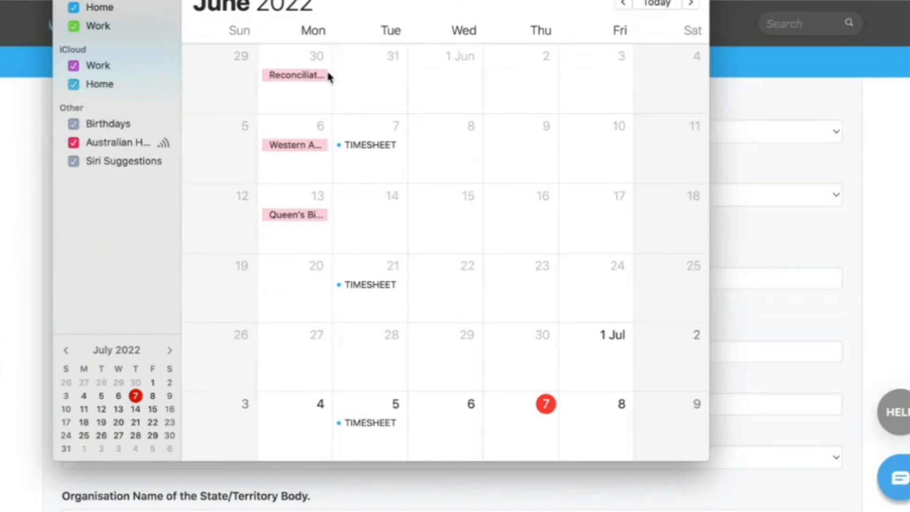
{"action": "scroll", "coordinate": [370, 213], "scroll_direction": "down", "scroll_amount": 6}
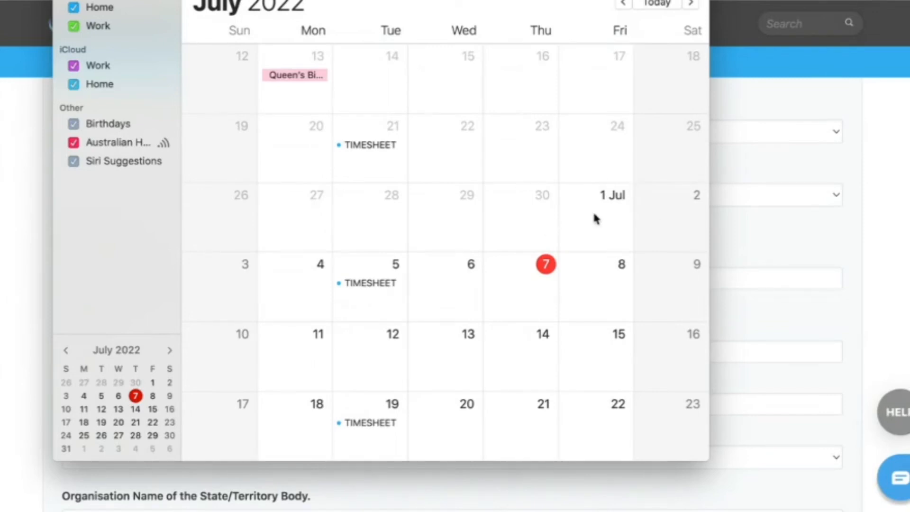
- Return to the certificate form and set the date notice given to 2022-07-01
{"action": "left_click", "coordinate": [894, 120]}
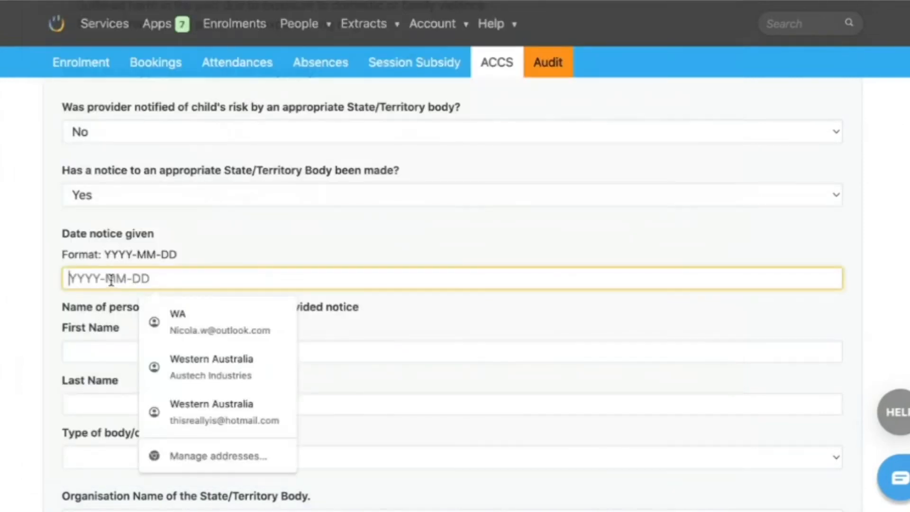
{"action": "type", "text": "2022"}
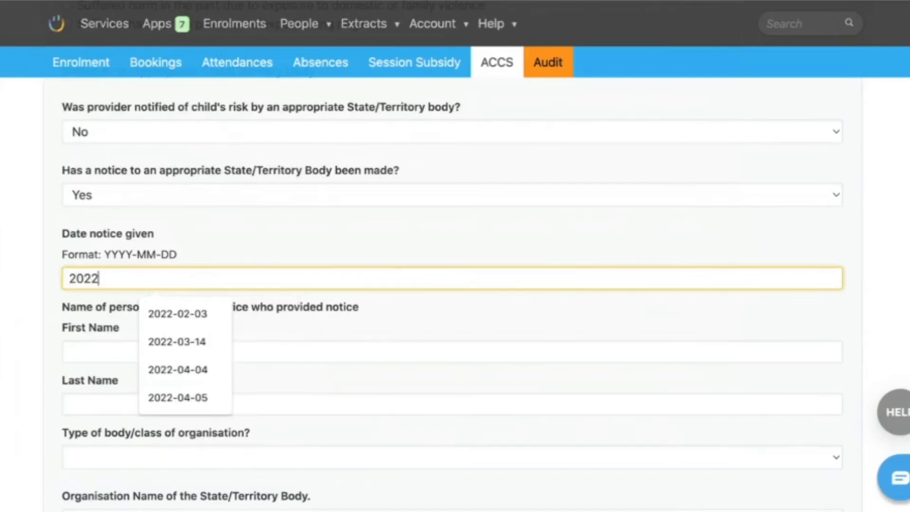
{"action": "type", "text": "-07-"}
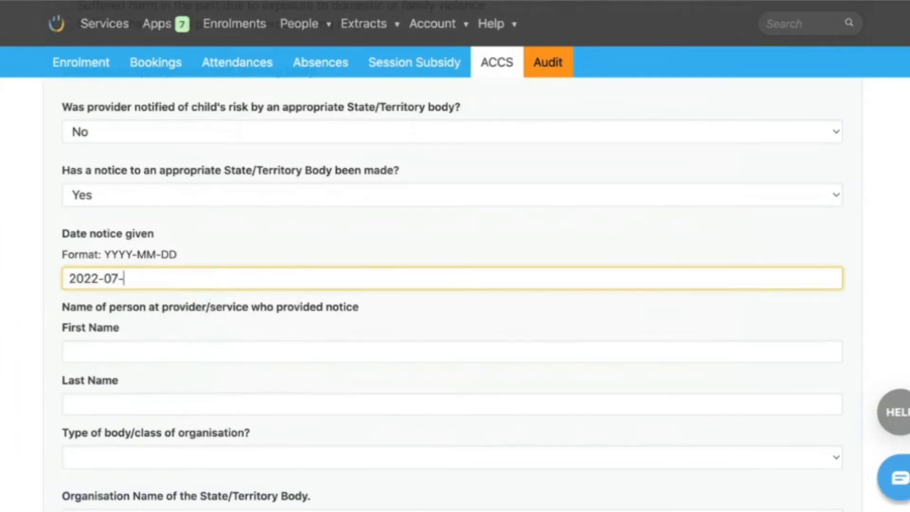
{"action": "type", "text": "01"}
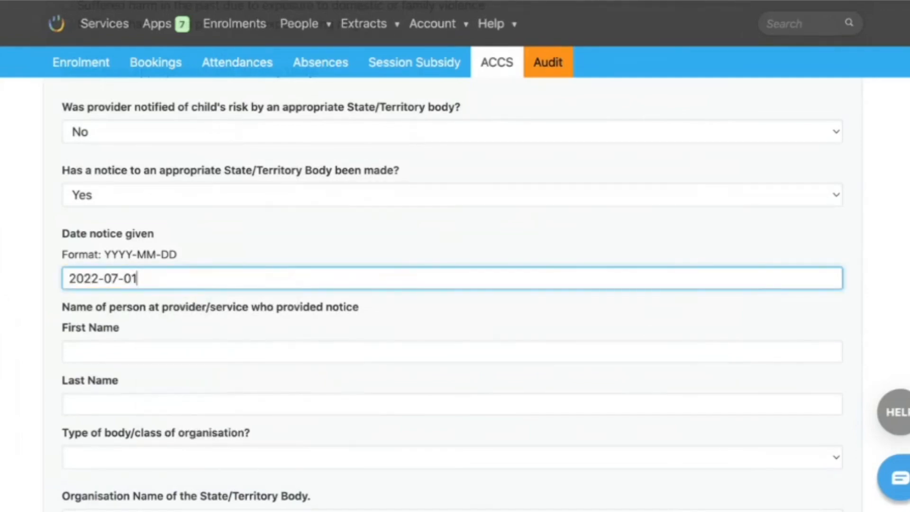
{"action": "left_click", "coordinate": [304, 251]}
- Enter the first and last name of the person at the provider who provided the notice
{"action": "scroll", "coordinate": [303, 247], "scroll_direction": "down", "scroll_amount": 3}
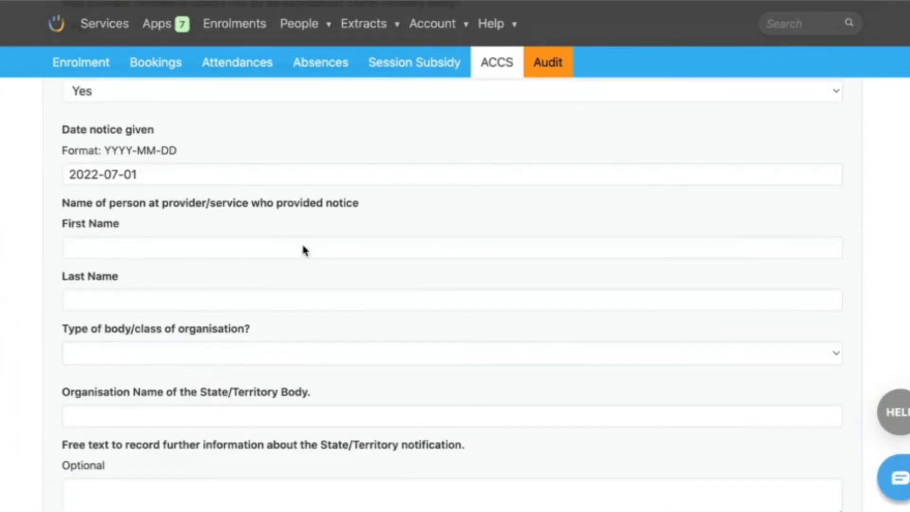
{"action": "left_click", "coordinate": [245, 248]}
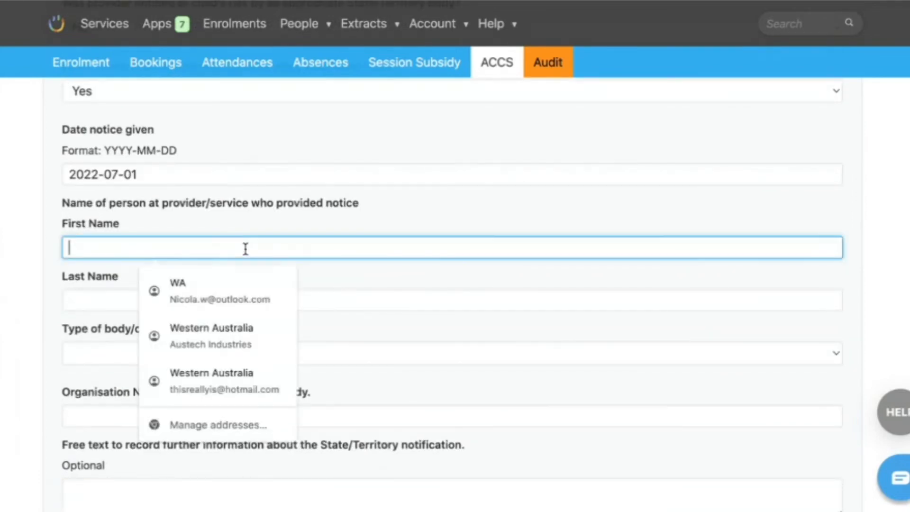
{"action": "type", "text": "Joe"}
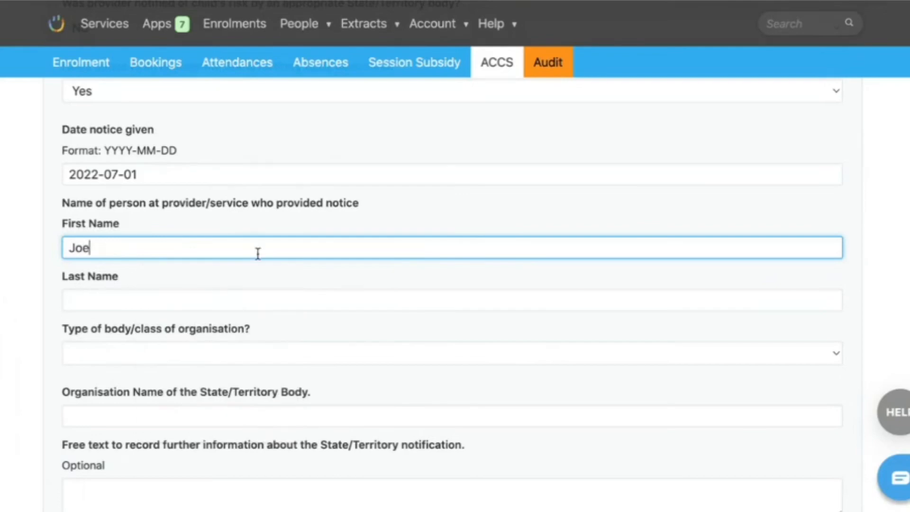
{"action": "left_click", "coordinate": [231, 301]}
{"action": "type", "text": "Bloe"}
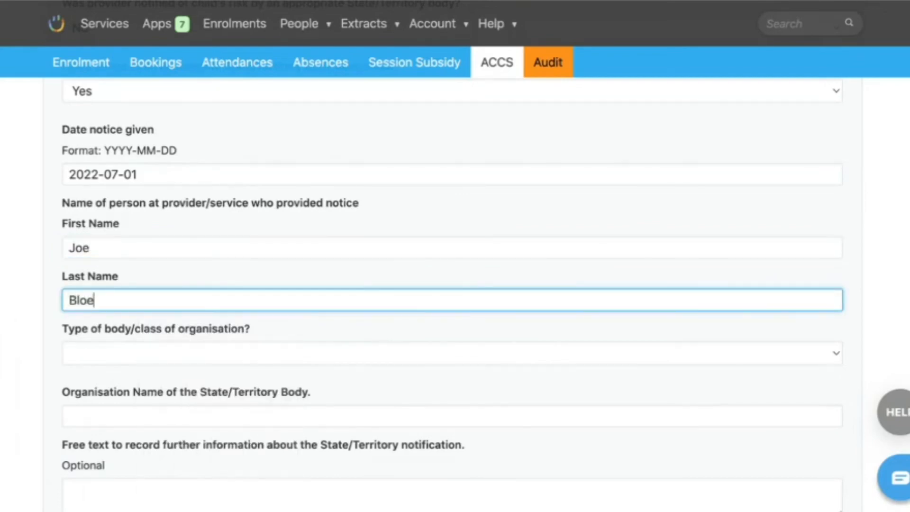
{"action": "left_click", "coordinate": [315, 272]}
- Set the type of body/class of organisation to Child Protection Agency in the State/Territory notice details
{"action": "scroll", "coordinate": [317, 273], "scroll_direction": "down", "scroll_amount": 1}
{"action": "left_click", "coordinate": [273, 297]}
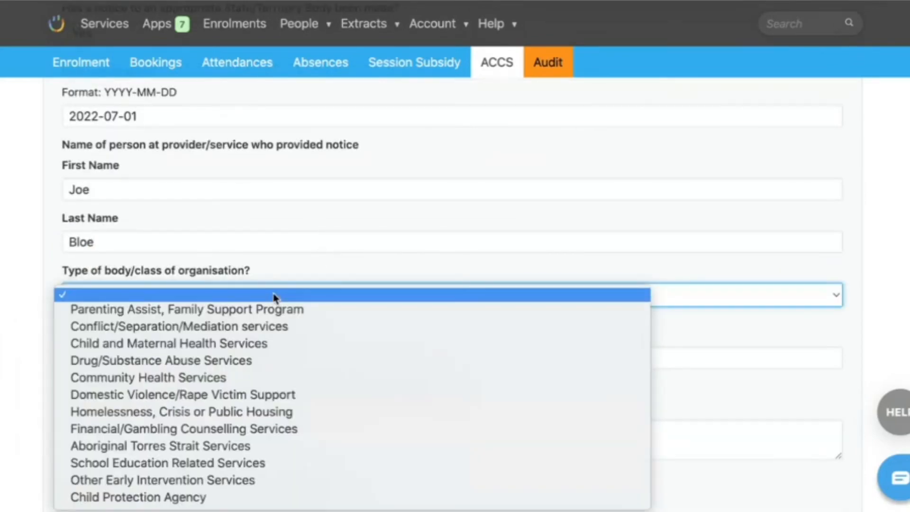
{"action": "left_click", "coordinate": [299, 251]}
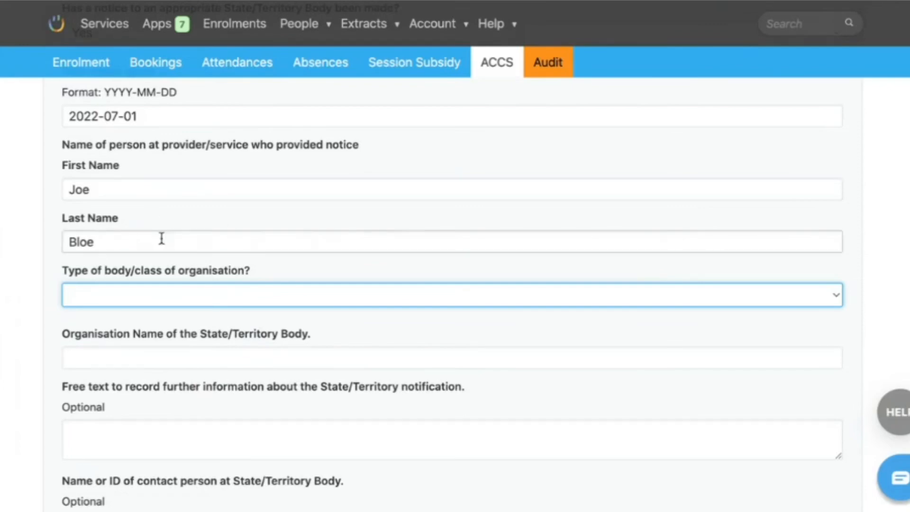
{"action": "scroll", "coordinate": [161, 237], "scroll_direction": "down", "scroll_amount": 1}
{"action": "left_click", "coordinate": [143, 270]}
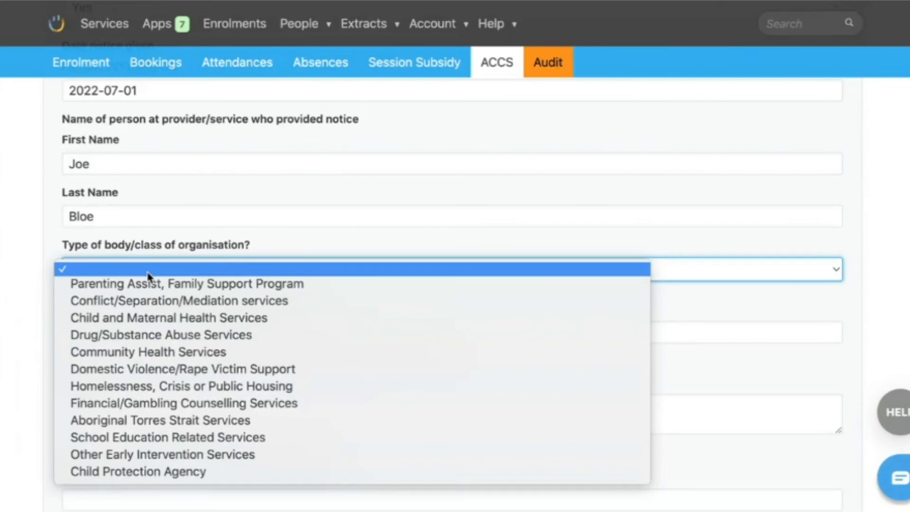
{"action": "left_click", "coordinate": [142, 471]}
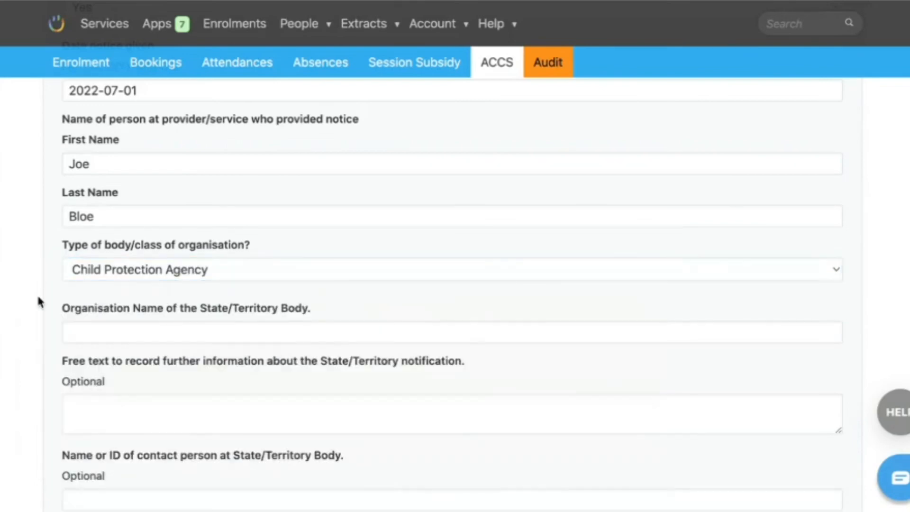
- Enter "Child protection NSW" as the organisation name of the State/Territory body
{"action": "left_click", "coordinate": [108, 332]}
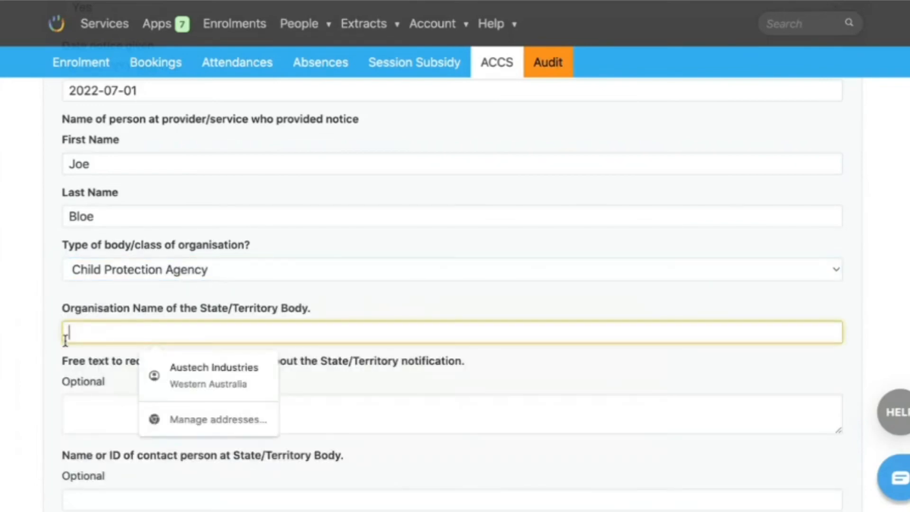
{"action": "type", "text": "Child protect"}
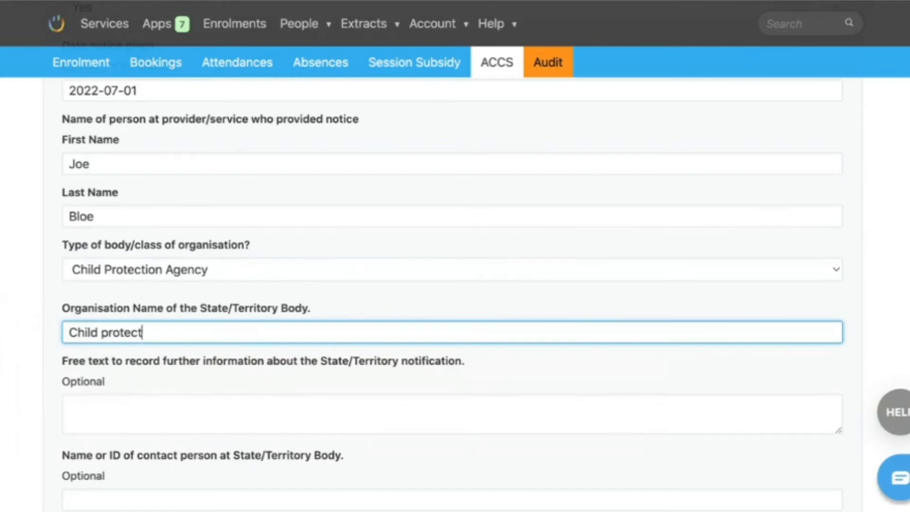
{"action": "type", "text": "ion NSW"}
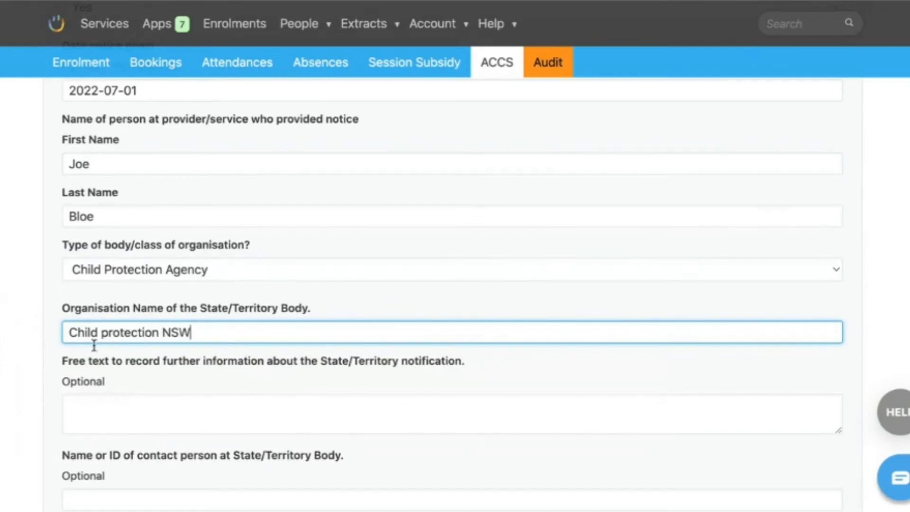
- Leave the optional contact details blank and classify the supporting PDF created 2022-07-06 as ACC003 State/Territory notice (204K notice)
{"action": "scroll", "coordinate": [142, 351], "scroll_direction": "down", "scroll_amount": 2}
{"action": "scroll", "coordinate": [206, 322], "scroll_direction": "down", "scroll_amount": 1}
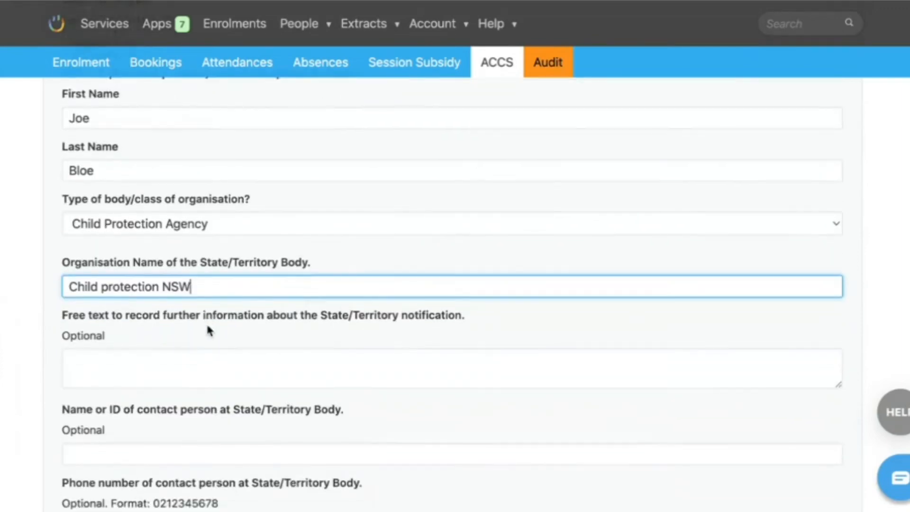
{"action": "scroll", "coordinate": [207, 325], "scroll_direction": "down", "scroll_amount": 3}
{"action": "scroll", "coordinate": [120, 370], "scroll_direction": "down", "scroll_amount": 3}
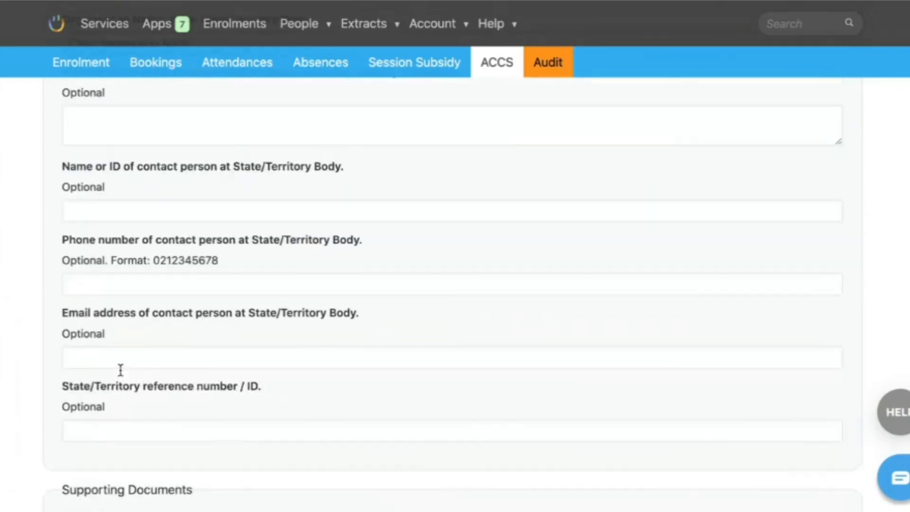
{"action": "scroll", "coordinate": [118, 366], "scroll_direction": "down", "scroll_amount": 10}
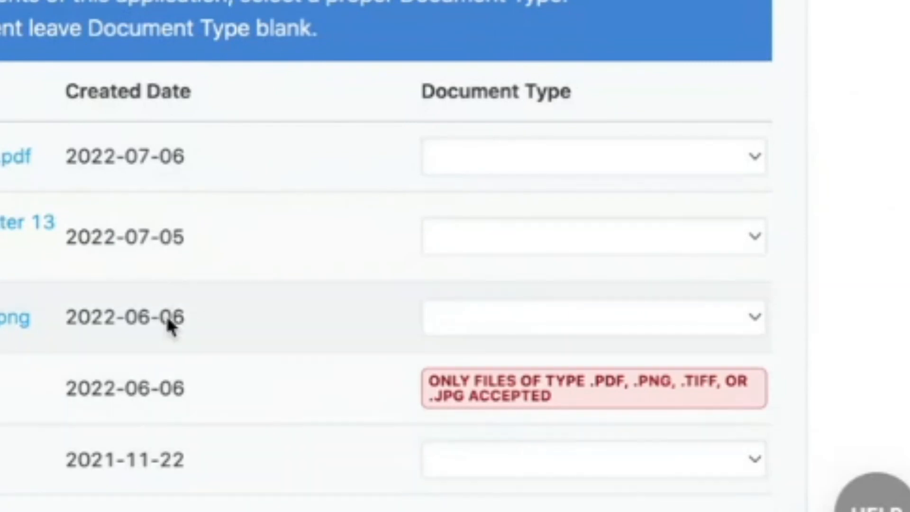
{"action": "scroll", "coordinate": [661, 57], "scroll_direction": "up", "scroll_amount": 2}
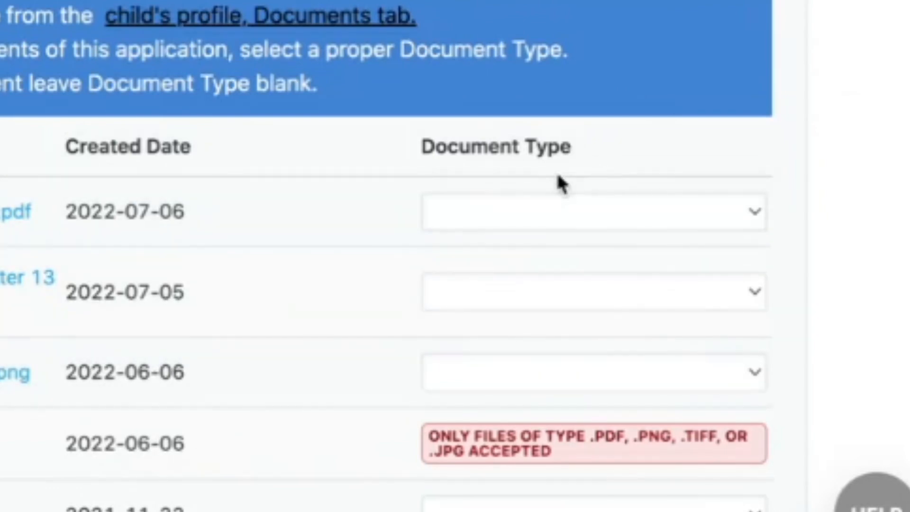
{"action": "left_click", "coordinate": [609, 222]}
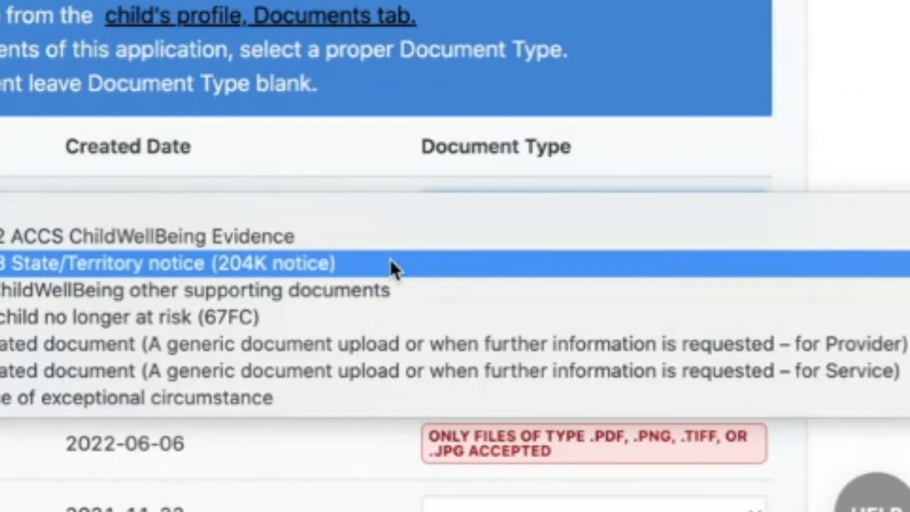
{"action": "left_click", "coordinate": [391, 261]}
- Open the document type choices for the supporting document created 2022-07-05
{"action": "left_click", "coordinate": [528, 286]}
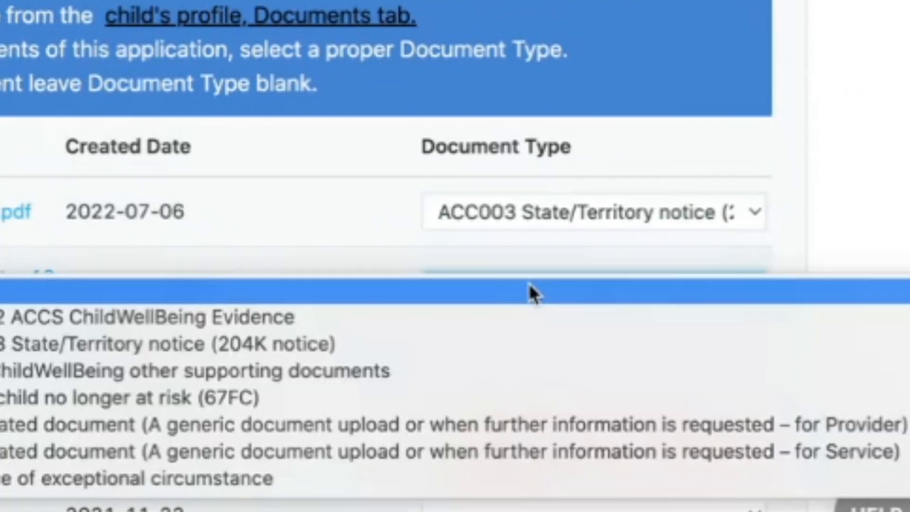